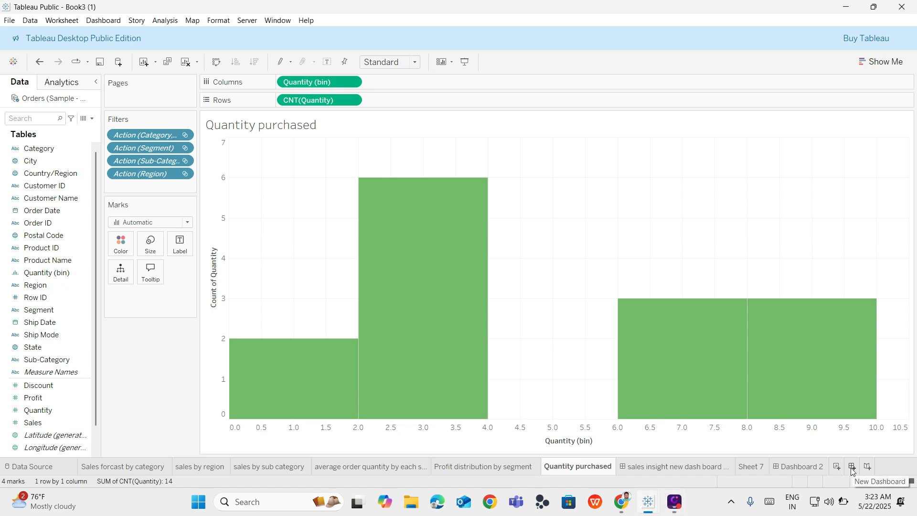
# Create a new dashboard and set its size to Automatic.
pyautogui.click(852, 467)
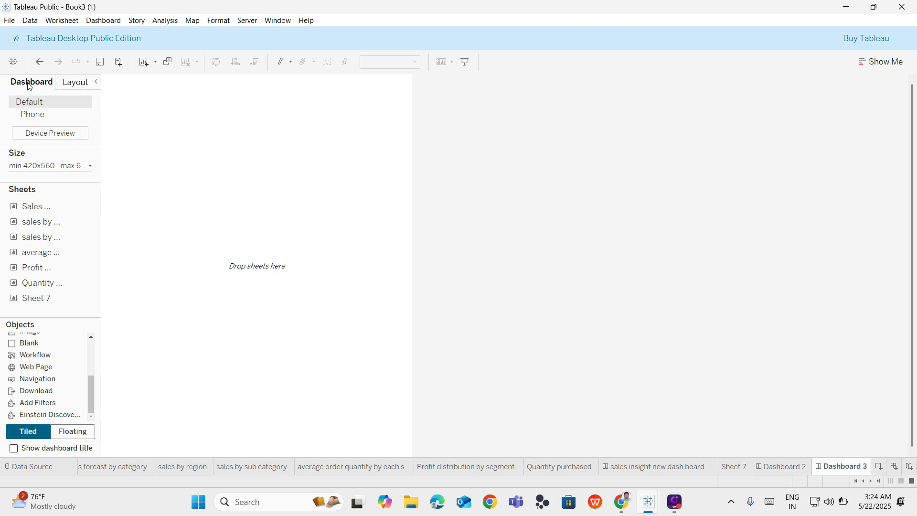
pyautogui.click(44, 166)
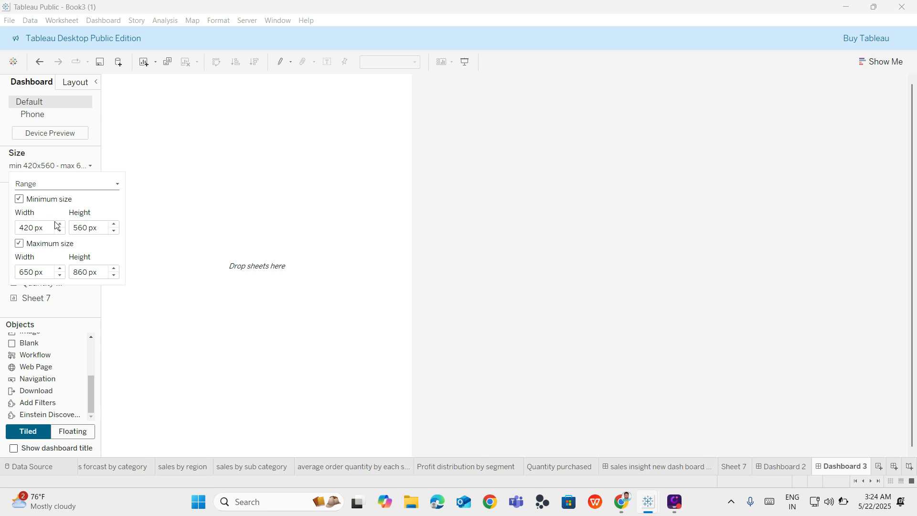
pyautogui.click(62, 186)
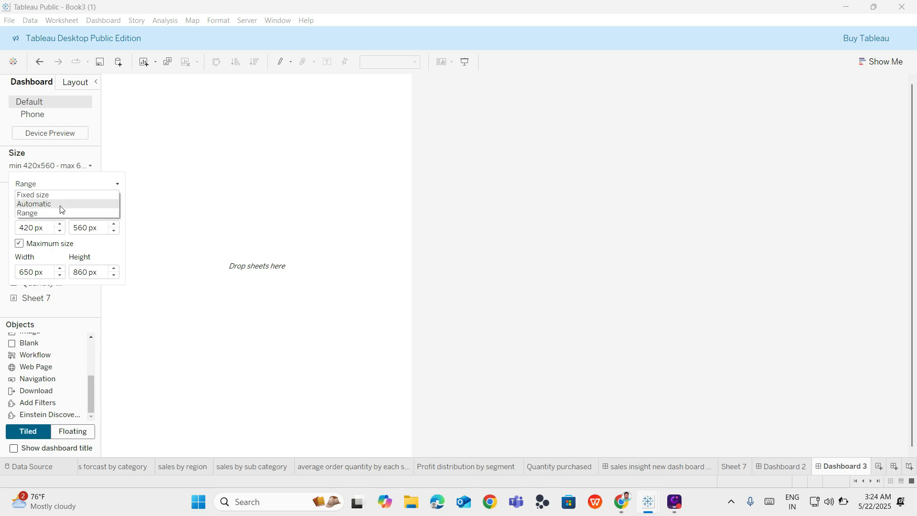
pyautogui.click(61, 205)
pyautogui.click(193, 117)
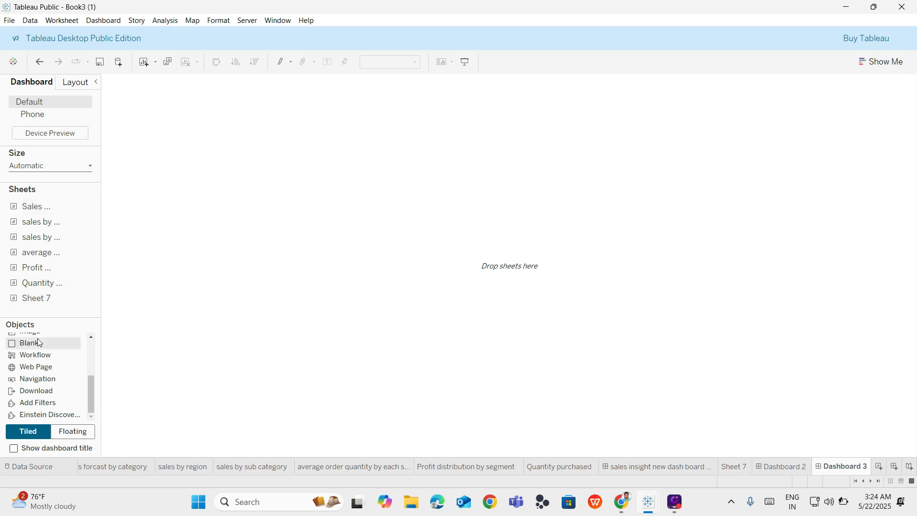
pyautogui.scroll(3, 46, 364)
pyautogui.click(44, 359)
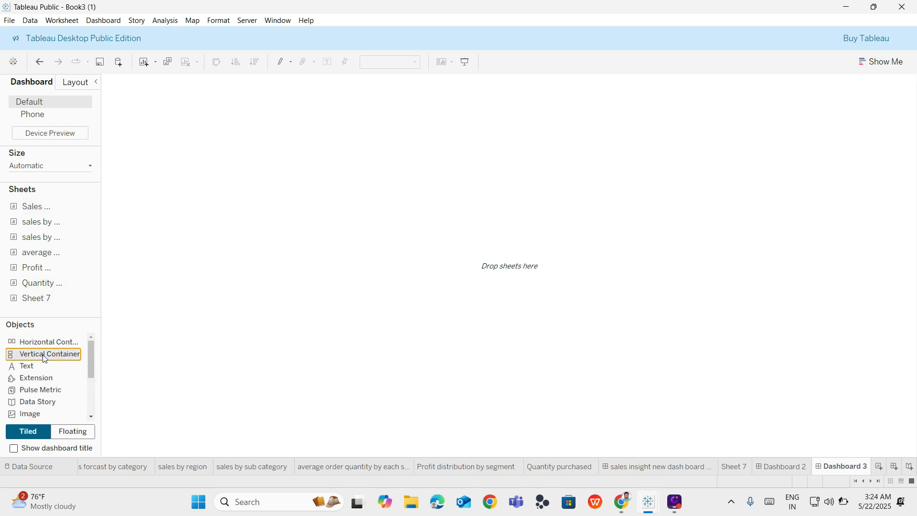
pyautogui.click(50, 346)
pyautogui.moveTo(49, 345); pyautogui.dragTo(191, 182)
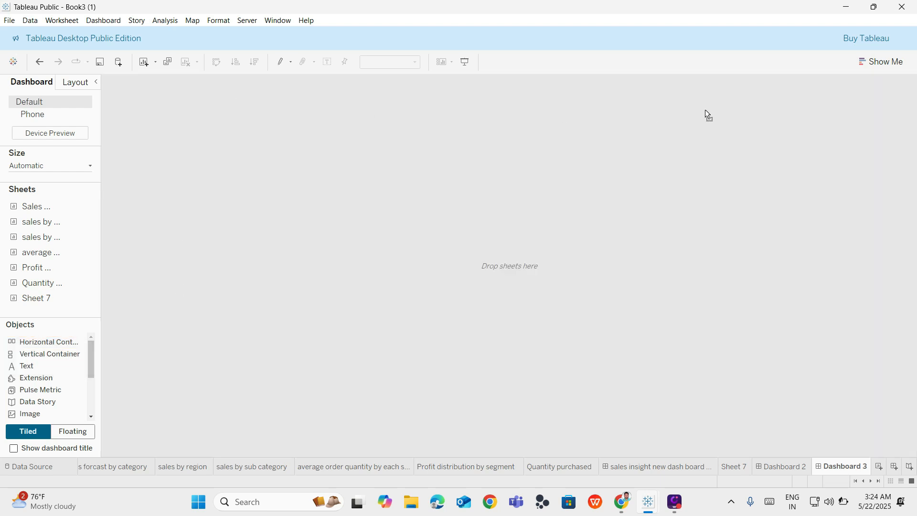
pyautogui.moveTo(706, 115); pyautogui.dragTo(831, 106)
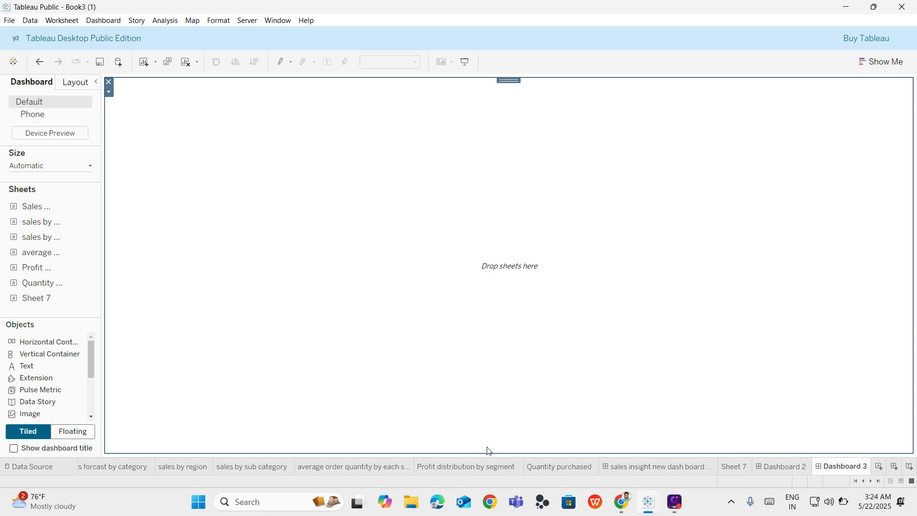
pyautogui.doubleClick(511, 79)
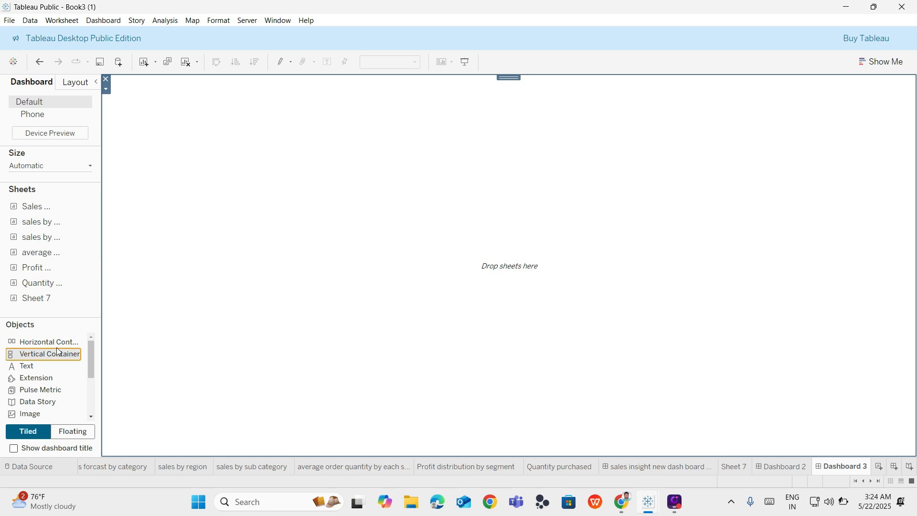
pyautogui.moveTo(58, 351); pyautogui.dragTo(338, 178)
pyautogui.moveTo(336, 145); pyautogui.dragTo(335, 143)
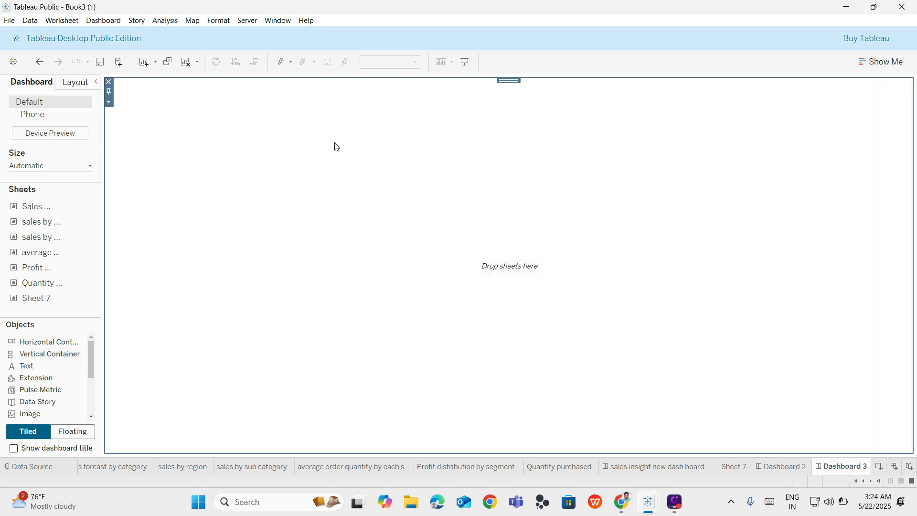
pyautogui.moveTo(42, 355); pyautogui.dragTo(270, 242)
pyautogui.click(108, 82)
# Add a text object reading "Sample Dashboard" in 28-point bold italic, centred.
pyautogui.moveTo(2, 285)
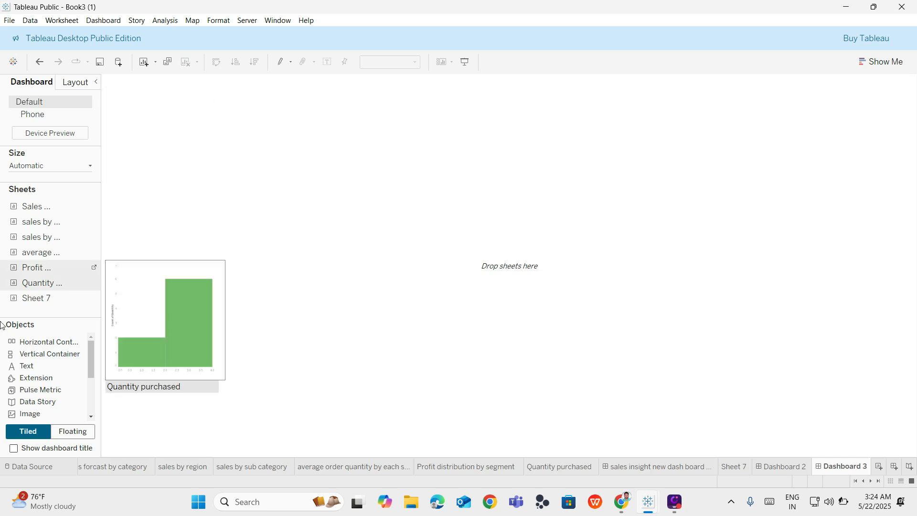
pyautogui.doubleClick(44, 368)
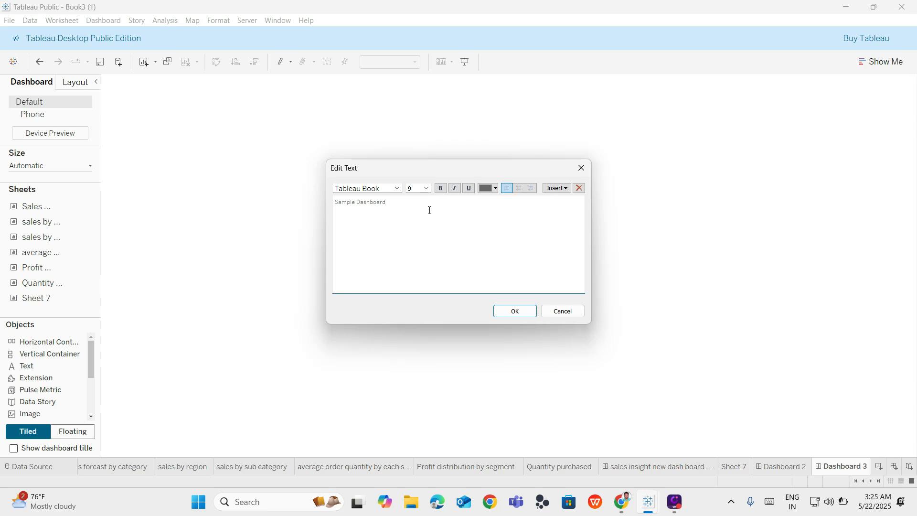
pyautogui.moveTo(430, 211); pyautogui.dragTo(311, 204)
pyautogui.click(427, 188)
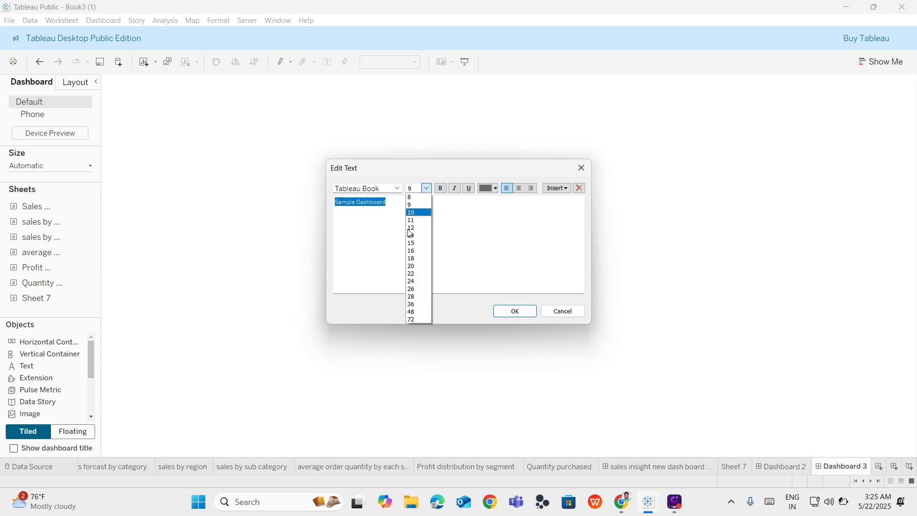
pyautogui.click(418, 300)
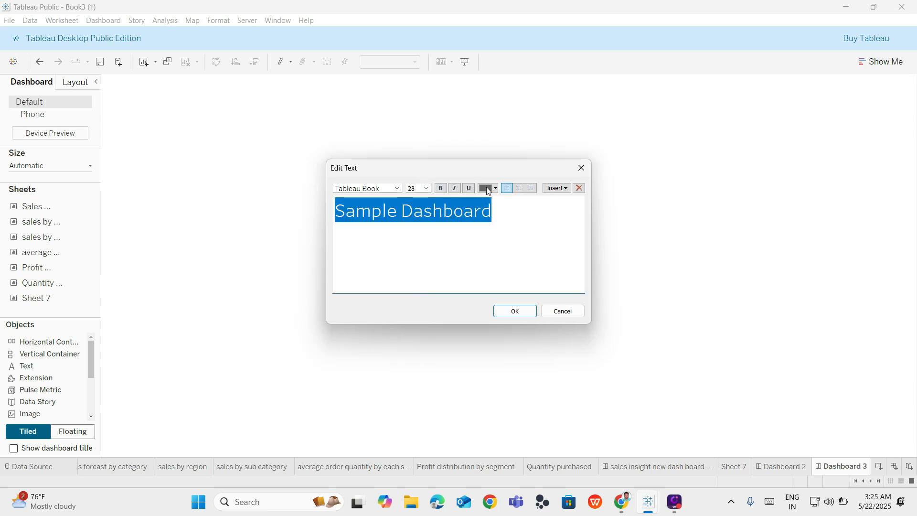
pyautogui.click(441, 189)
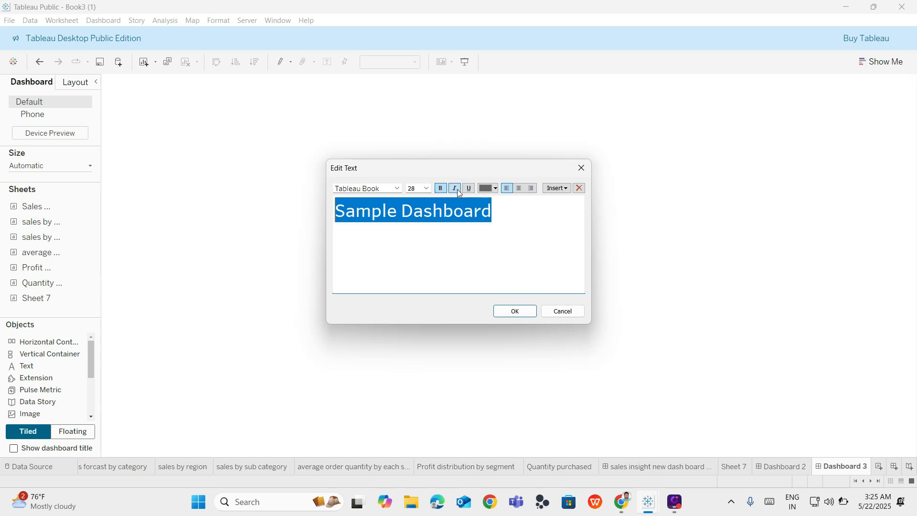
pyautogui.click(458, 190)
pyautogui.click(519, 188)
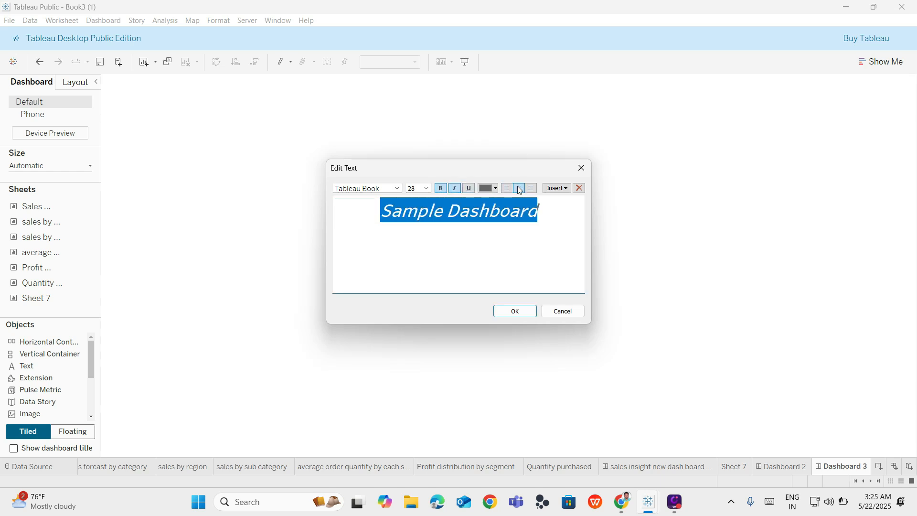
pyautogui.click(516, 312)
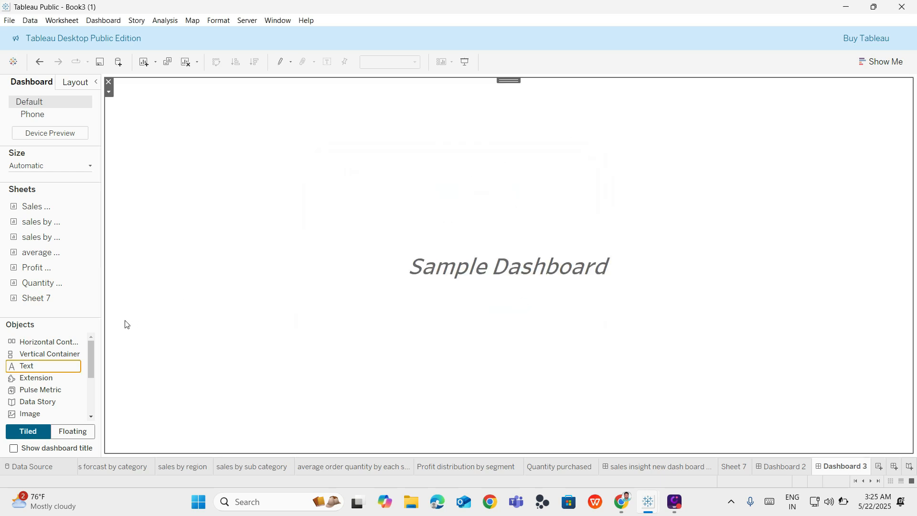
pyautogui.click(48, 211)
pyautogui.moveTo(48, 211); pyautogui.dragTo(153, 215)
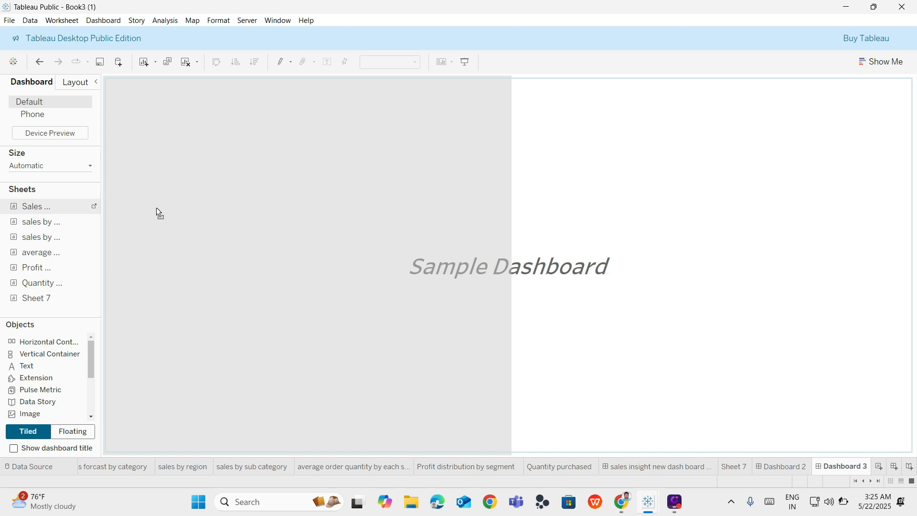
pyautogui.moveTo(158, 204); pyautogui.dragTo(157, 202)
pyautogui.moveTo(64, 217); pyautogui.dragTo(610, 232)
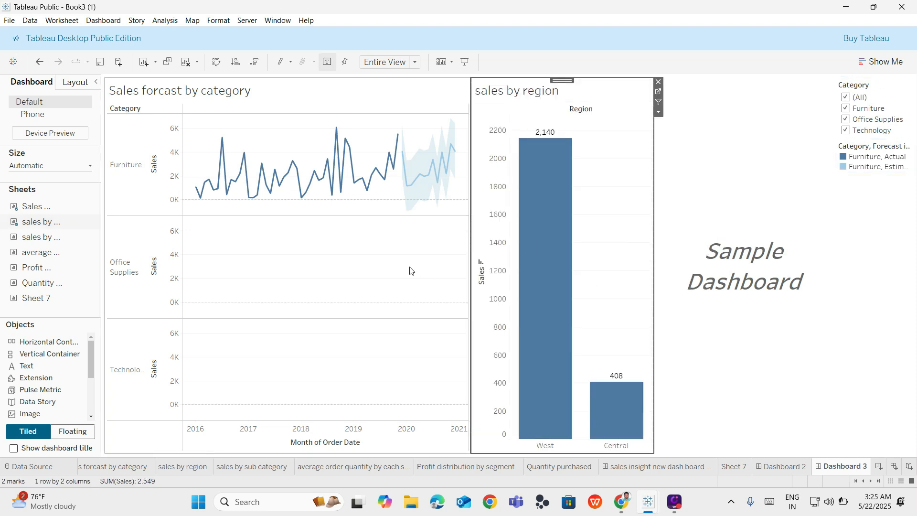
pyautogui.hotkey('ctrl', 'z')
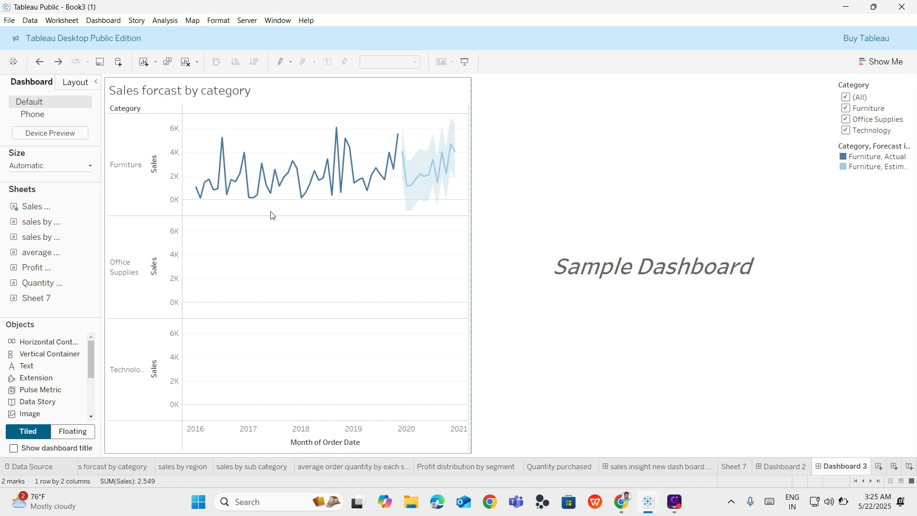
pyautogui.hotkey('ctrl', 'z')
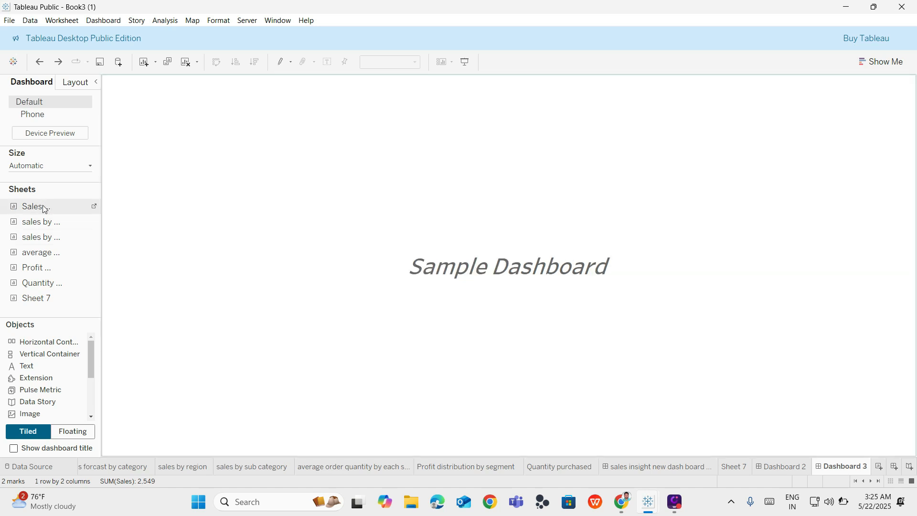
# Place the Sales forcast by category sheet below the Sample Dashboard title across its full width.
pyautogui.moveTo(43, 207); pyautogui.dragTo(700, 337)
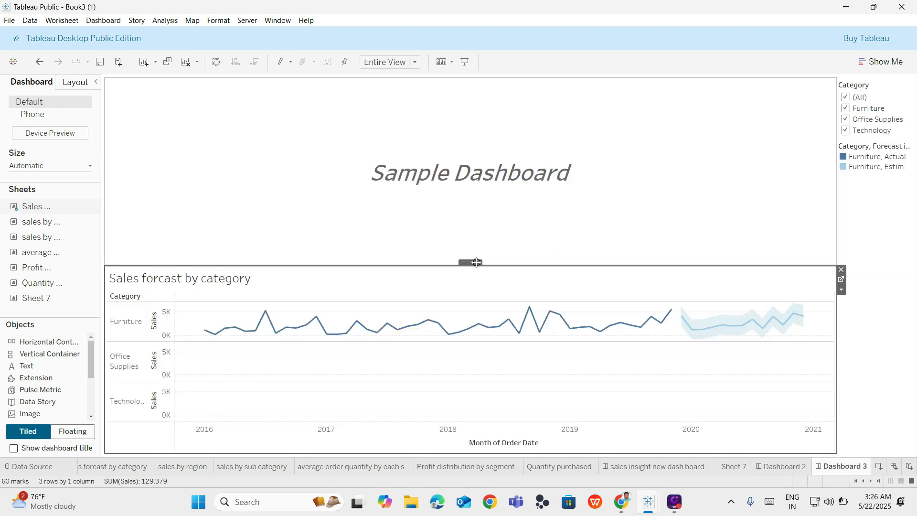
pyautogui.moveTo(477, 262); pyautogui.dragTo(479, 242)
pyautogui.moveTo(487, 185); pyautogui.dragTo(482, 184)
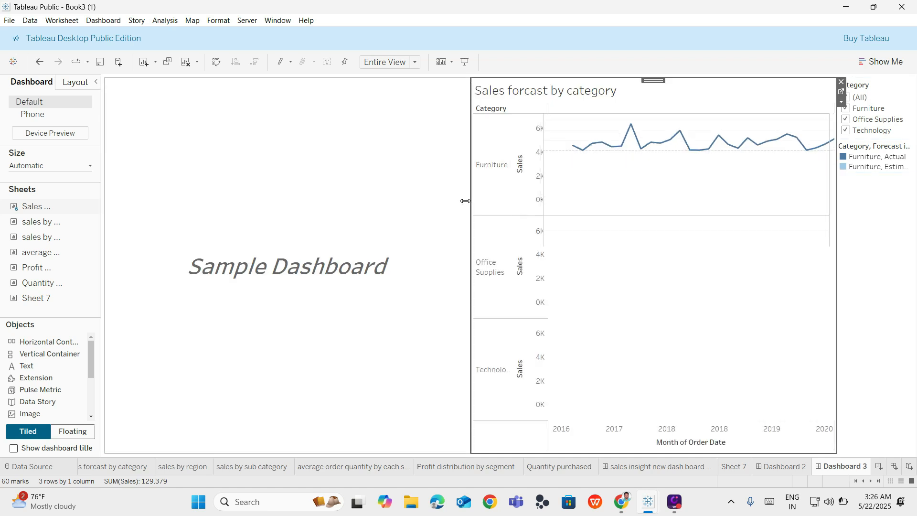
pyautogui.hotkey('ctrl', 'z')
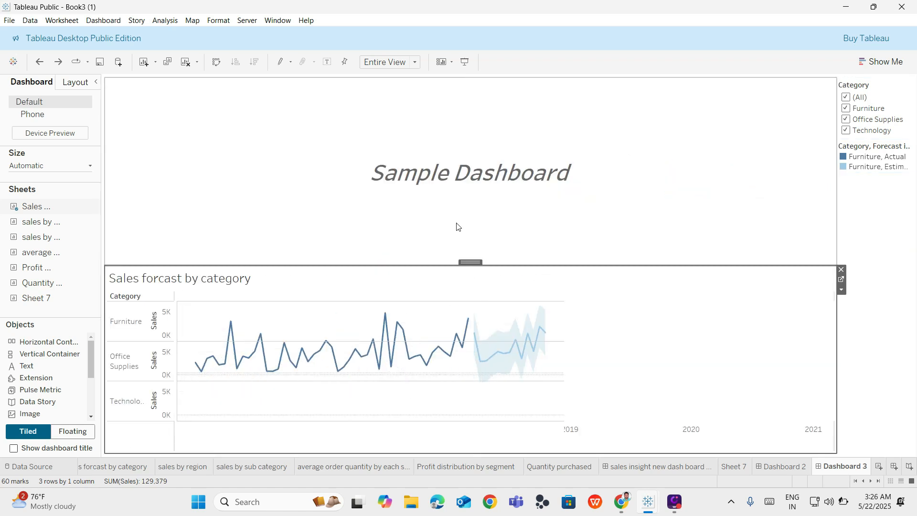
# Shrink the Sample Dashboard title to a narrow strip above the Sales forcast by category chart.
pyautogui.click(487, 238)
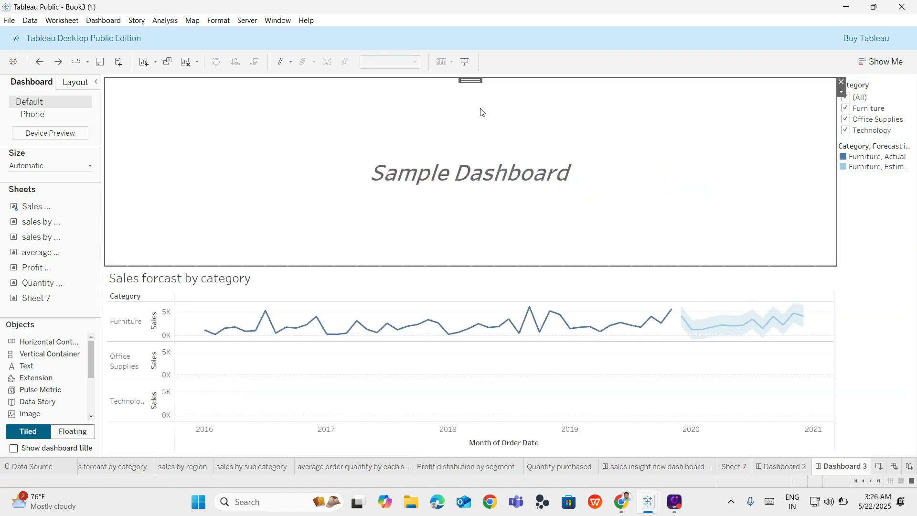
pyautogui.doubleClick(472, 80)
pyautogui.click(472, 98)
pyautogui.moveTo(448, 265); pyautogui.dragTo(492, 124)
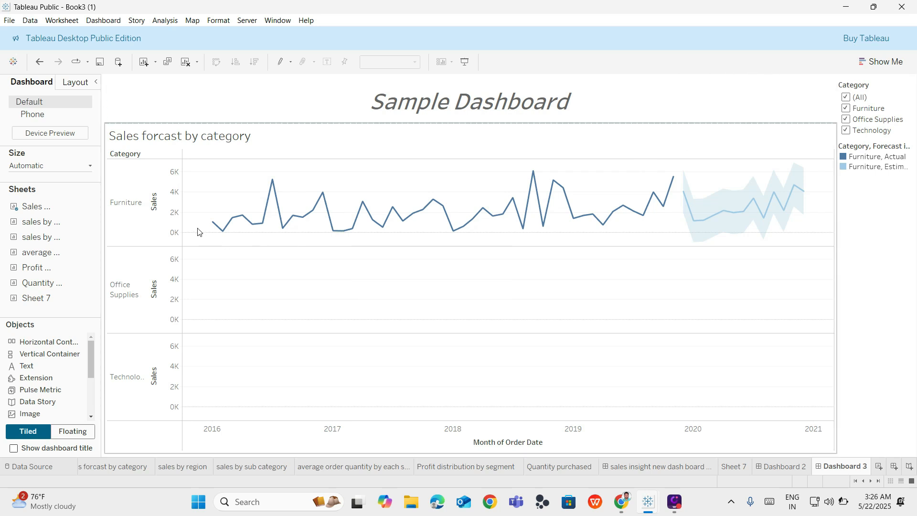
# Place sales by region to the left of the forecast chart, and sales by sub category above the forecast chart.
pyautogui.moveTo(26, 228)
pyautogui.moveTo(26, 227); pyautogui.dragTo(194, 201)
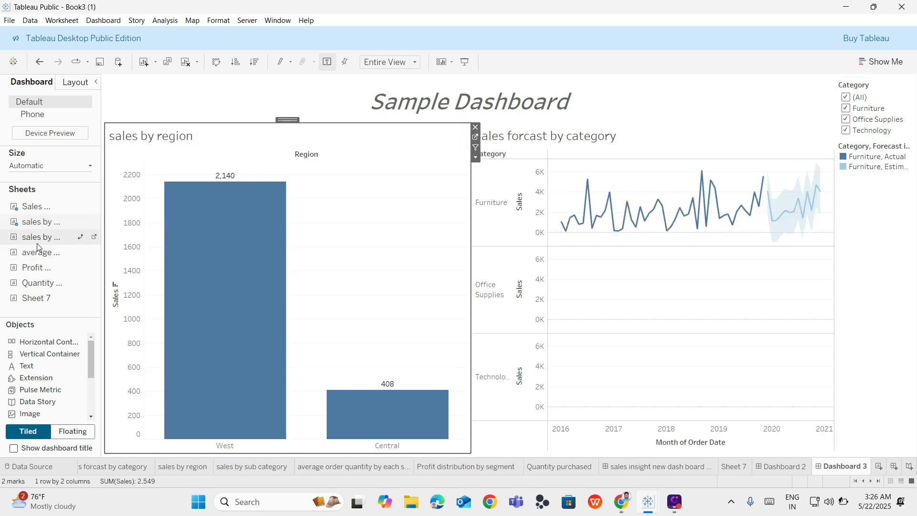
pyautogui.moveTo(36, 242); pyautogui.dragTo(627, 236)
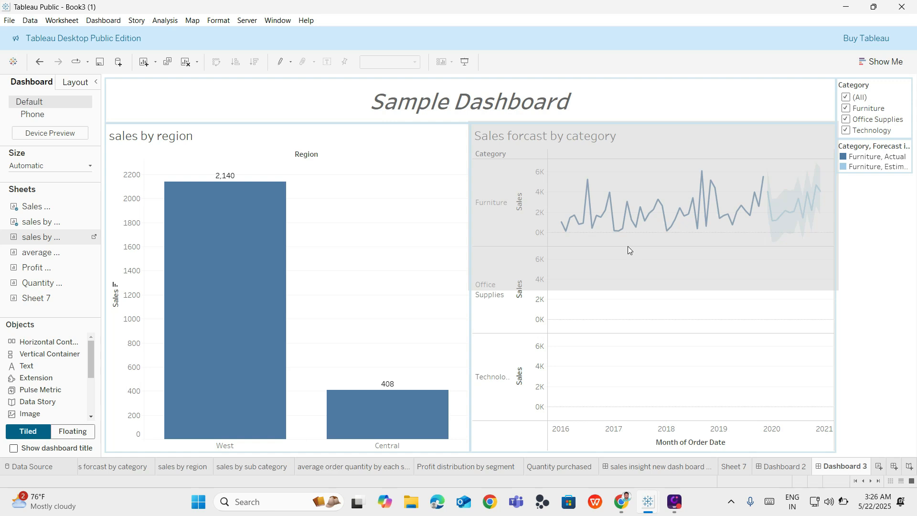
pyautogui.moveTo(628, 246); pyautogui.dragTo(628, 247)
# Place average order quantity above sales by region, Profit distribution by segment to its left, and Quantity purchased left of the forecast chart.
pyautogui.moveTo(35, 257)
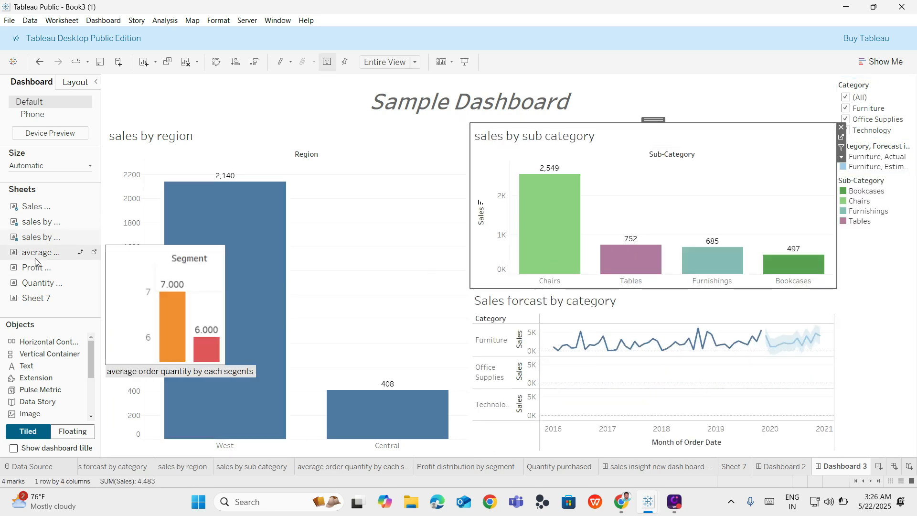
pyautogui.moveTo(35, 258)
pyautogui.mouseDown()
pyautogui.moveTo(187, 225)
pyautogui.moveTo(302, 234)
pyautogui.mouseUp()
pyautogui.moveTo(41, 281)
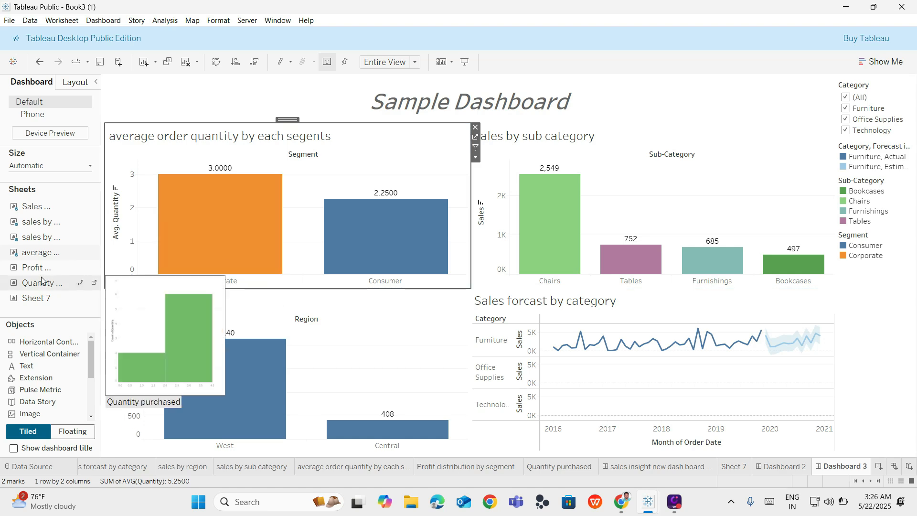
pyautogui.moveTo(43, 274)
pyautogui.mouseDown()
pyautogui.moveTo(213, 331)
pyautogui.moveTo(212, 377)
pyautogui.moveTo(414, 314)
pyautogui.moveTo(519, 355)
pyautogui.mouseUp()
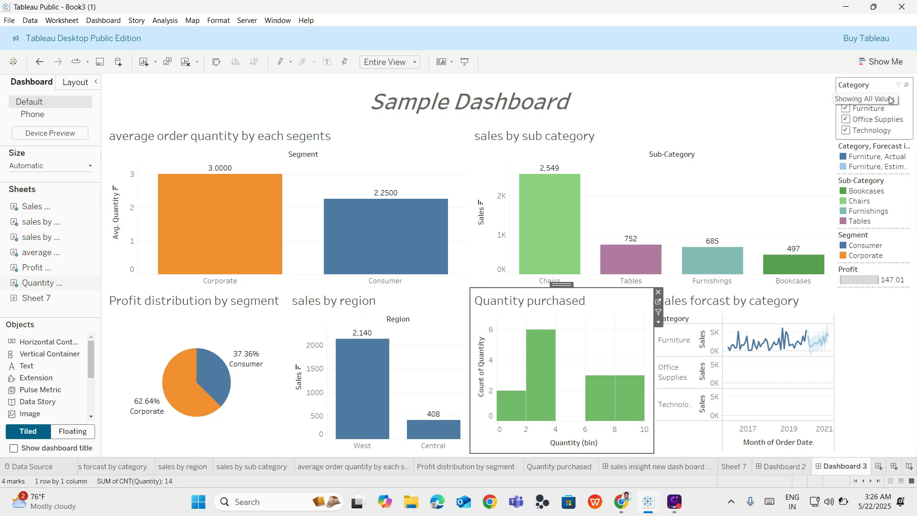
# Remove the Category filter and the Category forecast, Sub-Category, Segment and Profit legends from the dashboard.
pyautogui.click(867, 88)
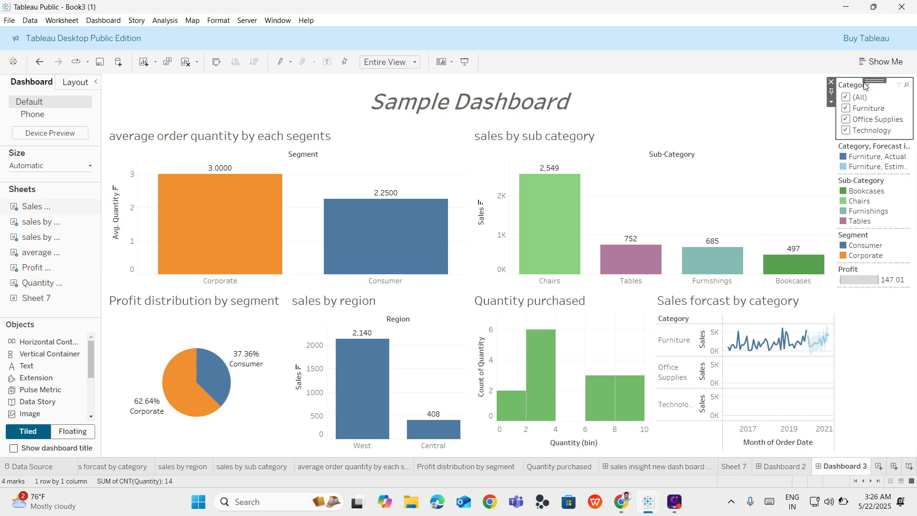
pyautogui.click(832, 82)
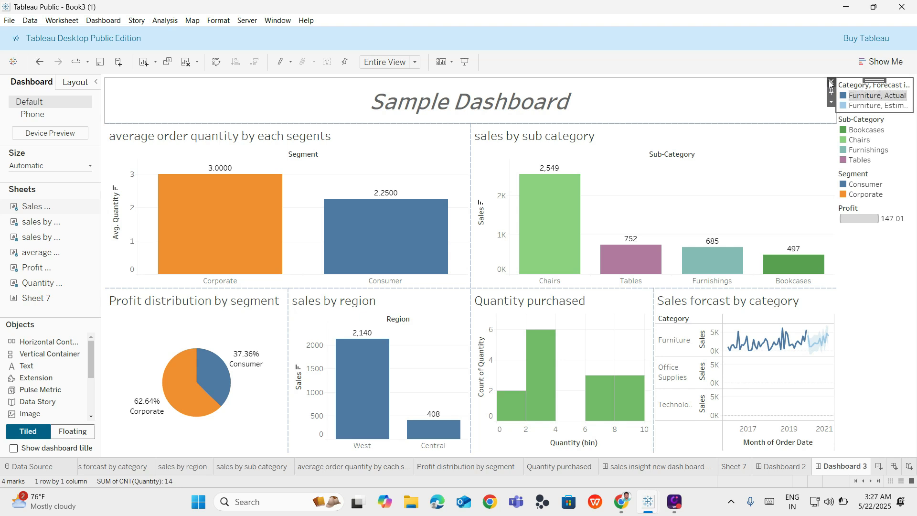
pyautogui.click(832, 82)
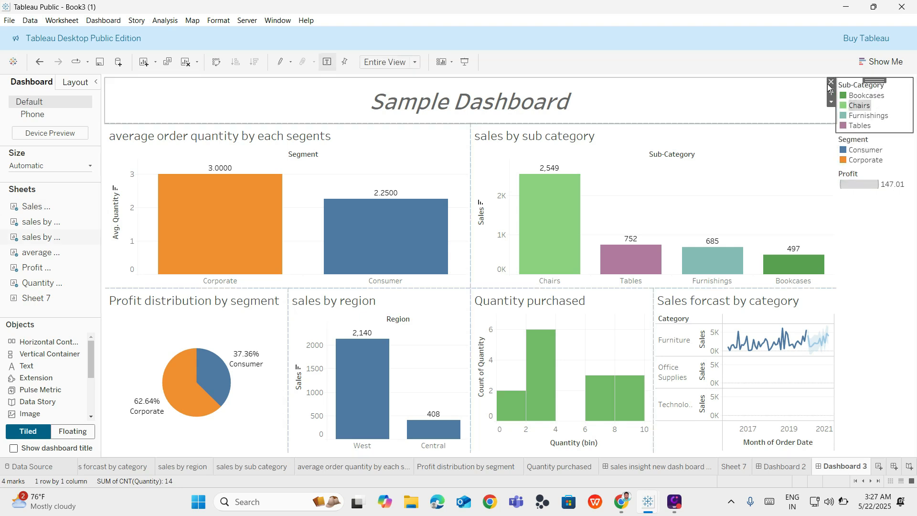
pyautogui.click(831, 82)
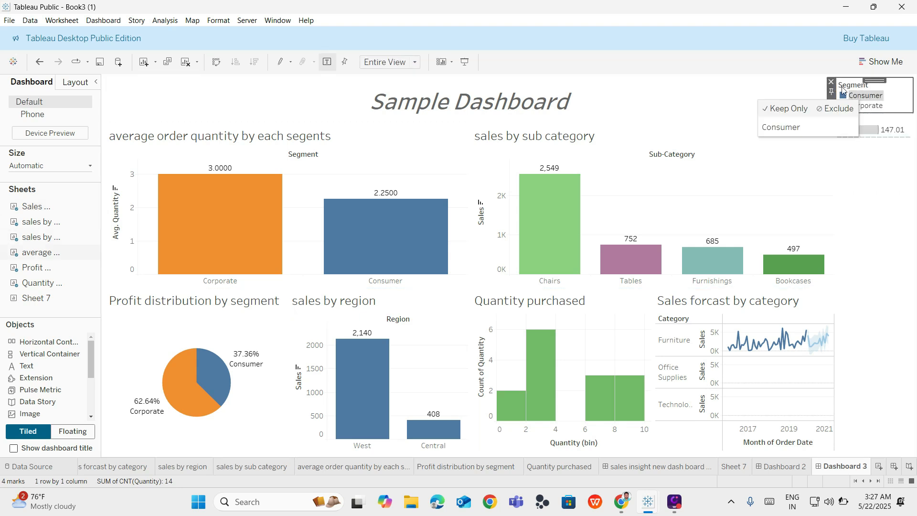
pyautogui.click(831, 82)
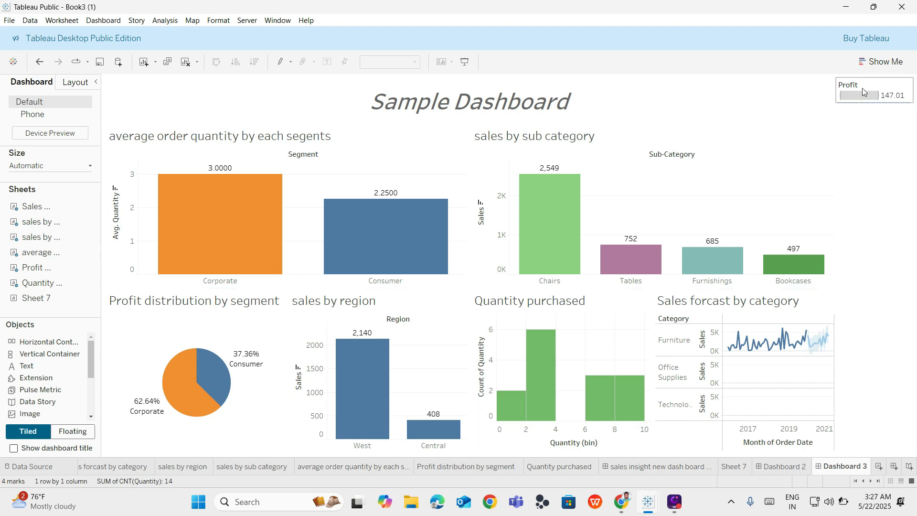
pyautogui.click(862, 89)
pyautogui.click(832, 81)
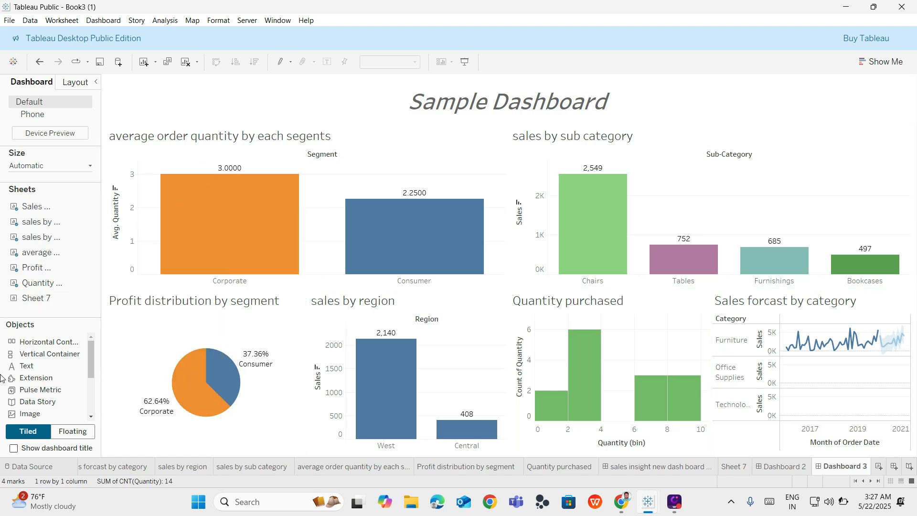
pyautogui.moveTo(26, 414); pyautogui.dragTo(145, 88)
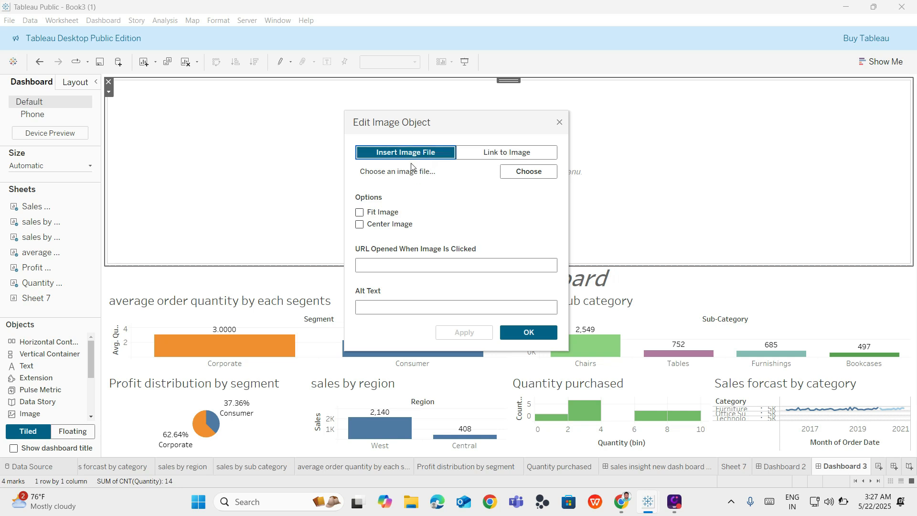
pyautogui.click(561, 122)
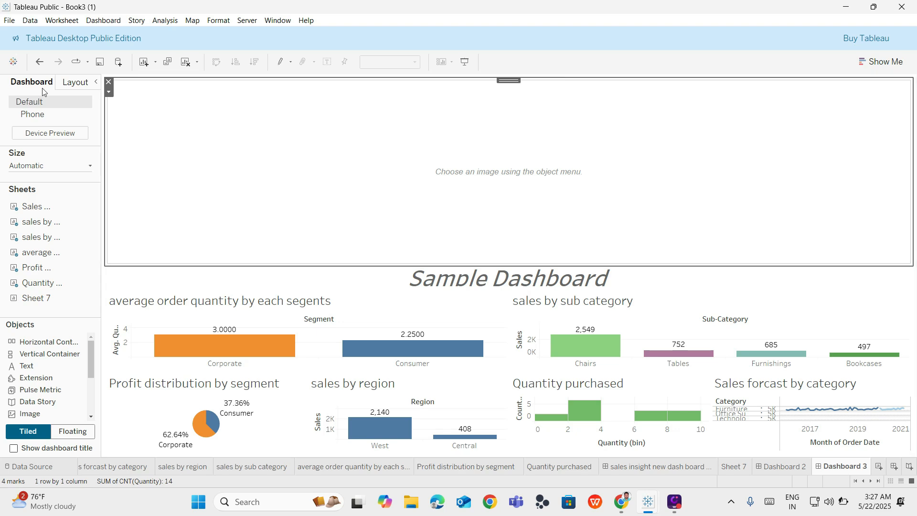
pyautogui.click(106, 79)
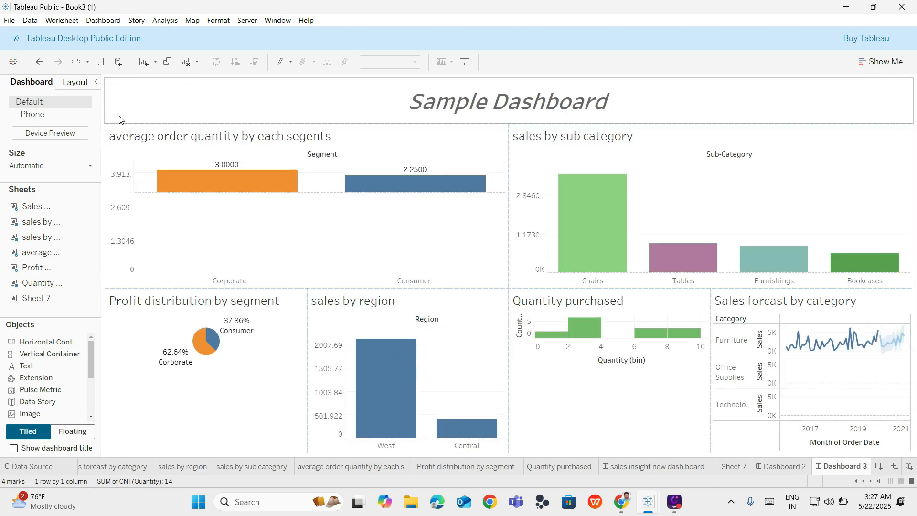
# Insert the image file booni analytics logo 123.jpg to the left of the Sample Dashboard title, with the image centered.
pyautogui.moveTo(29, 414); pyautogui.dragTo(193, 102)
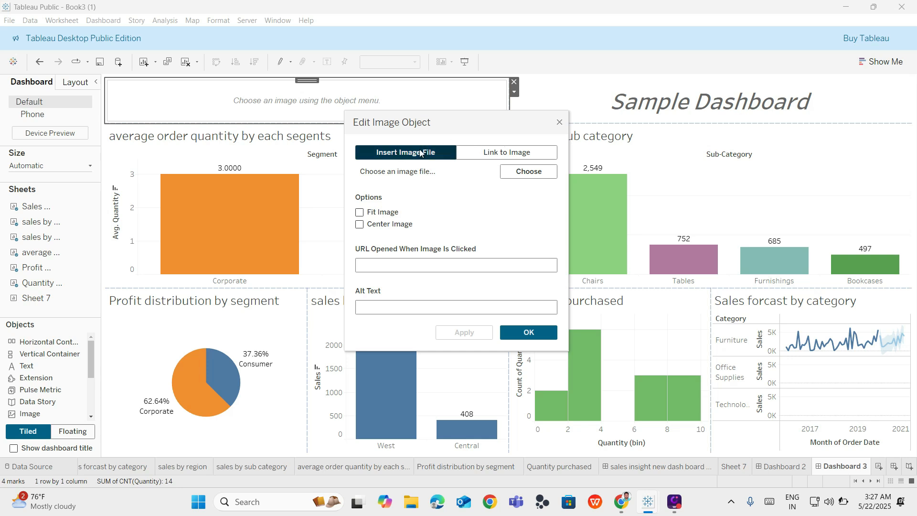
pyautogui.click(515, 159)
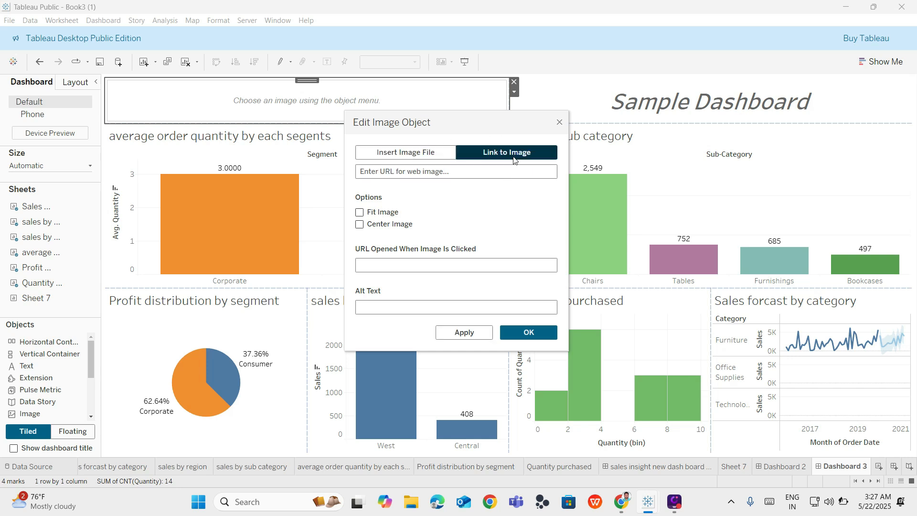
pyautogui.click(446, 152)
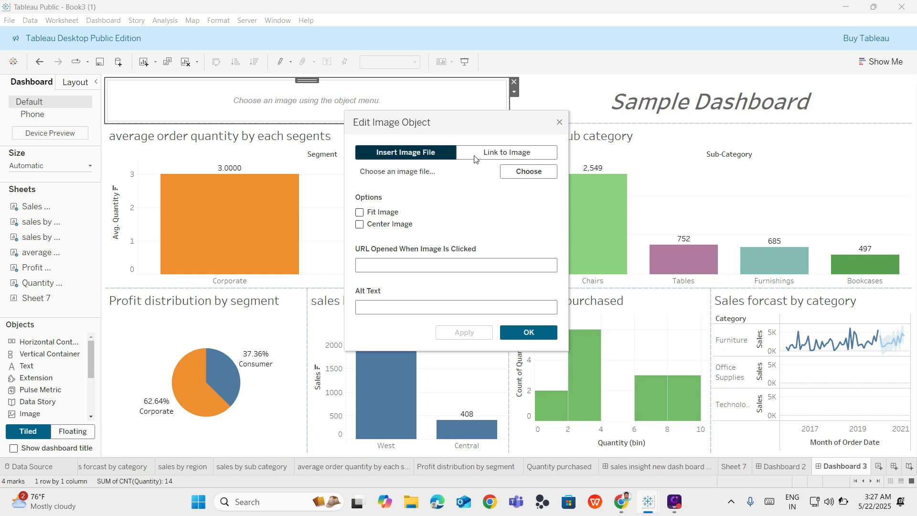
pyautogui.click(526, 170)
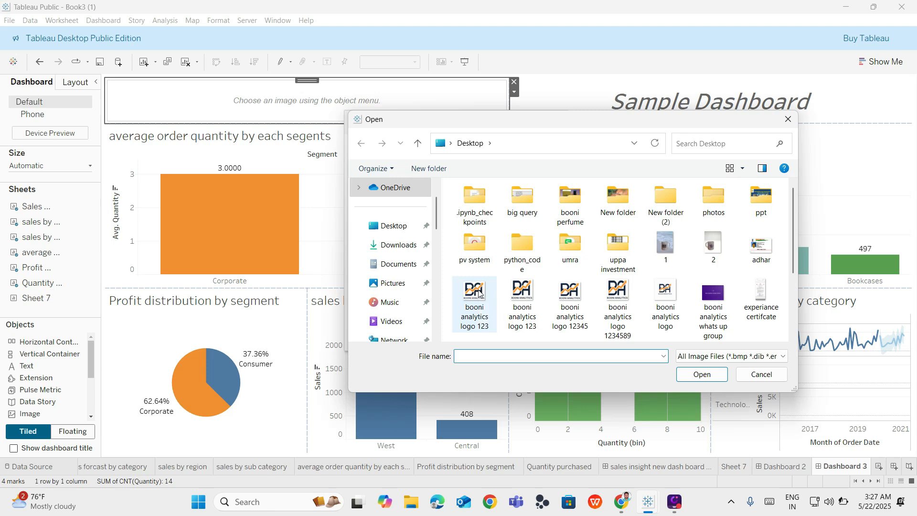
pyautogui.click(478, 292)
pyautogui.click(684, 374)
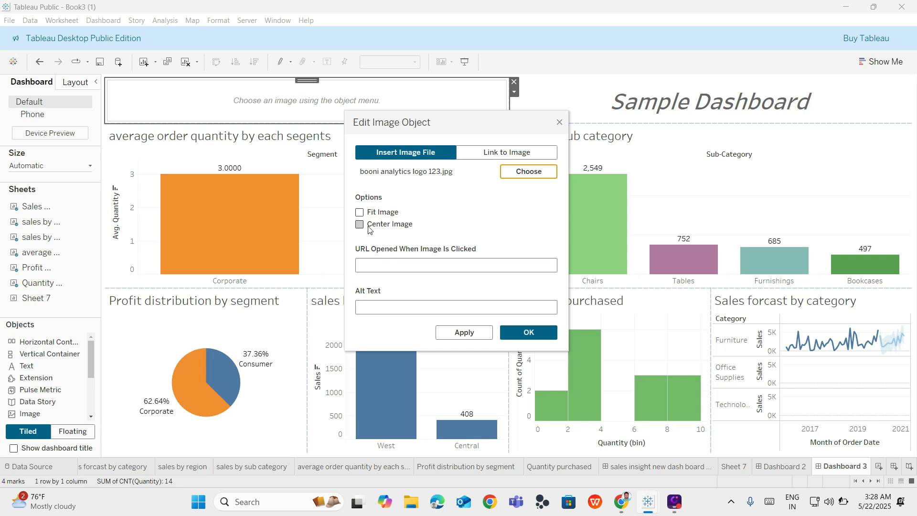
pyautogui.click(360, 224)
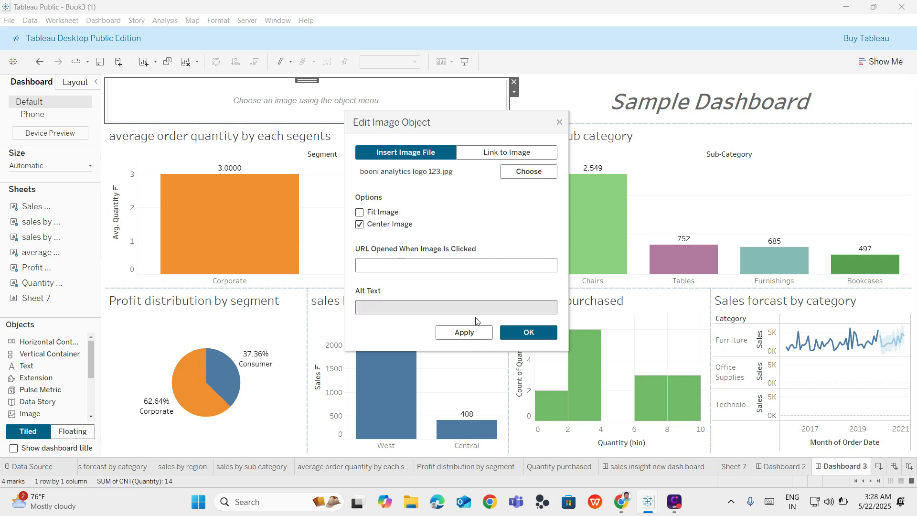
pyautogui.click(487, 332)
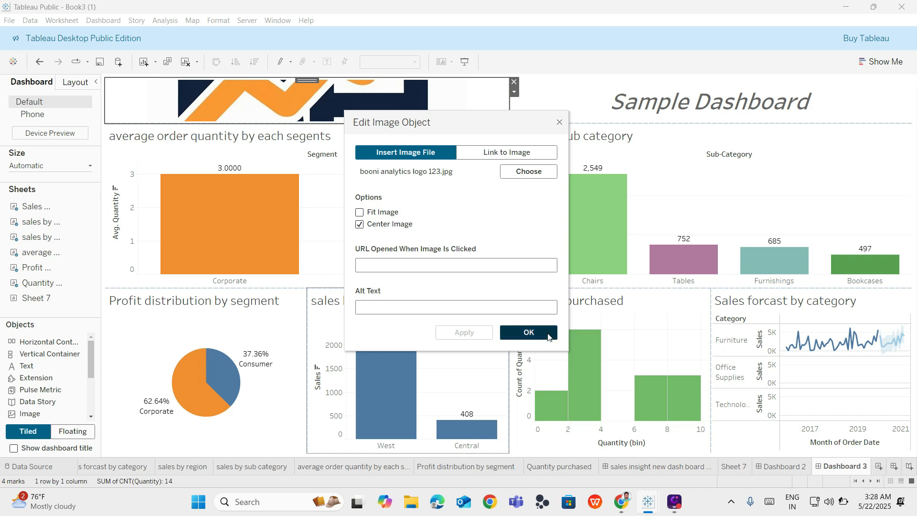
pyautogui.click(529, 332)
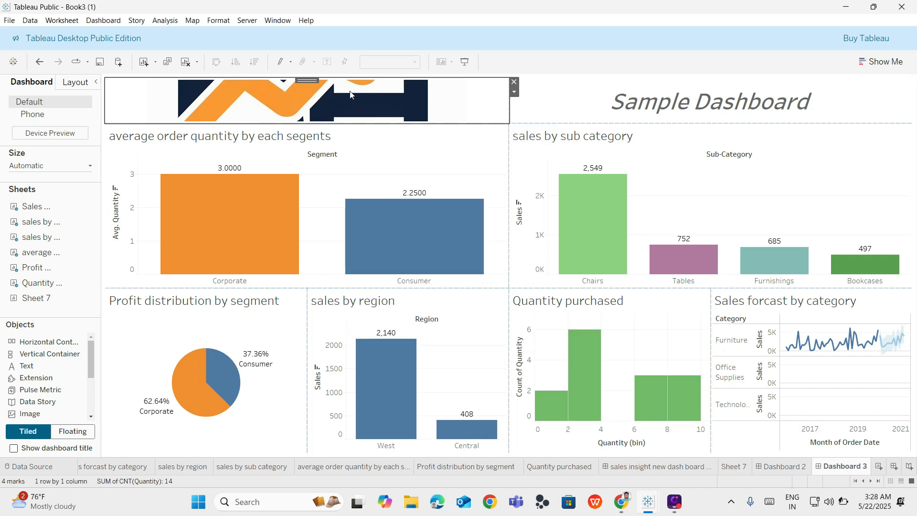
# Fit the logo image to its object and narrow that object to a small block beside the Sample Dashboard title.
pyautogui.click(514, 92)
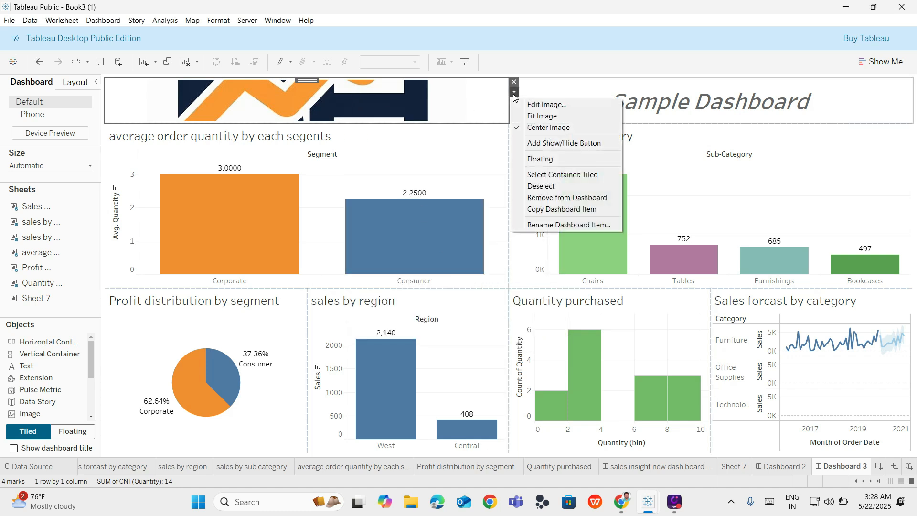
pyautogui.click(518, 117)
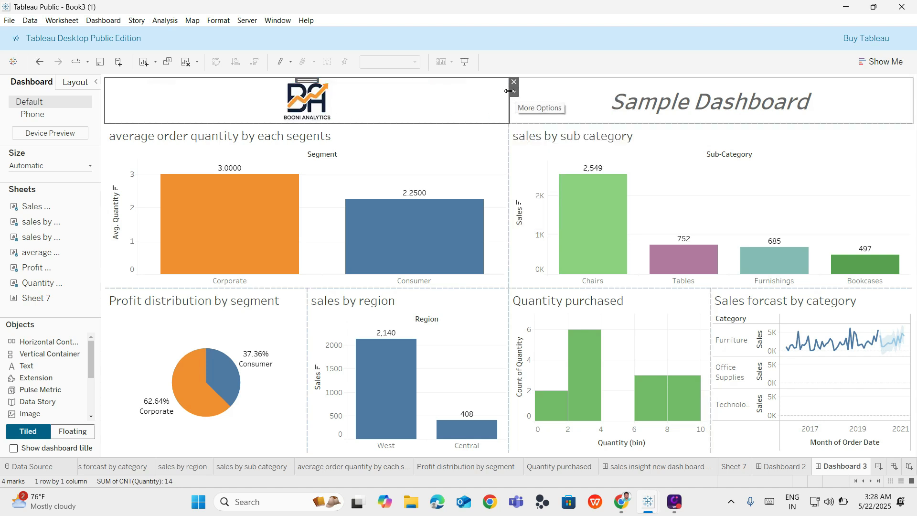
pyautogui.moveTo(509, 90); pyautogui.dragTo(189, 102)
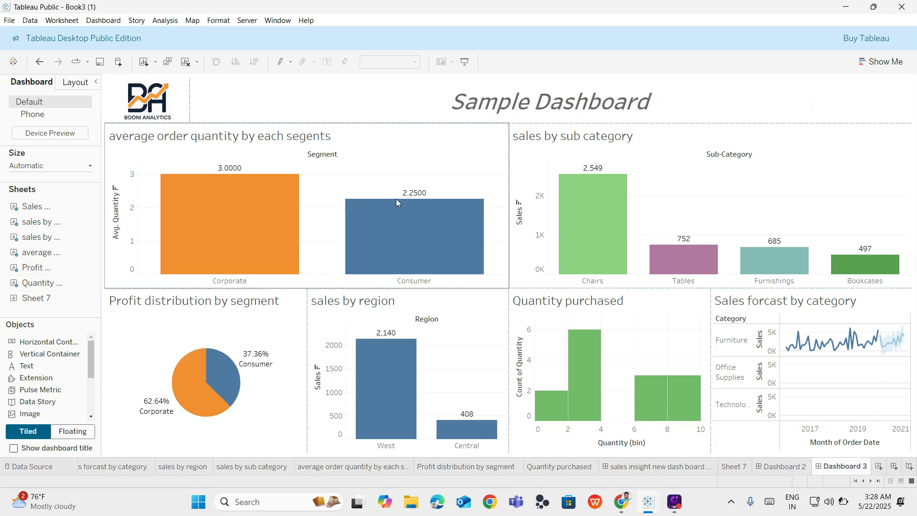
pyautogui.scroll(-4, 62, 382)
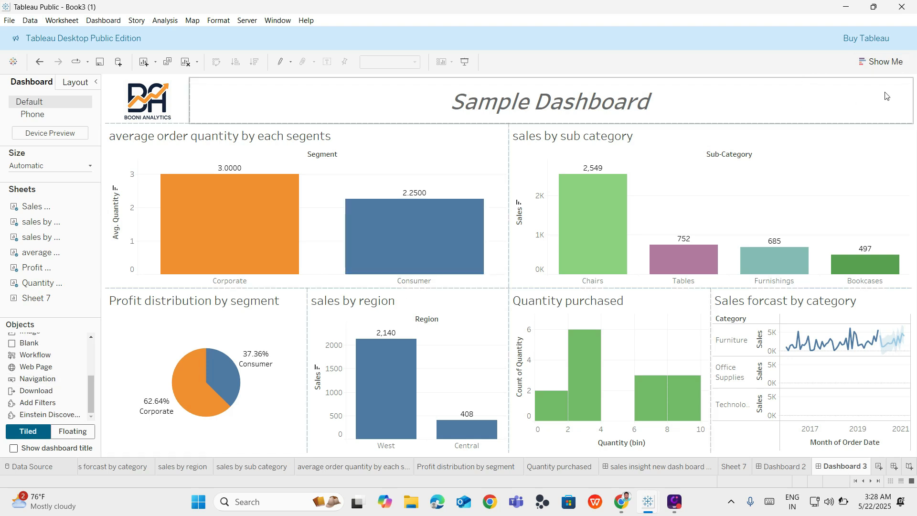
pyautogui.click(672, 467)
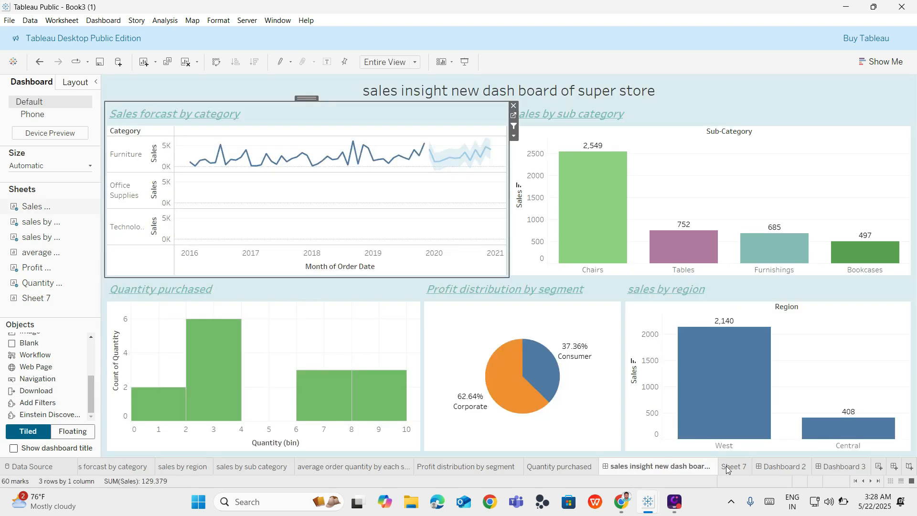
pyautogui.click(793, 470)
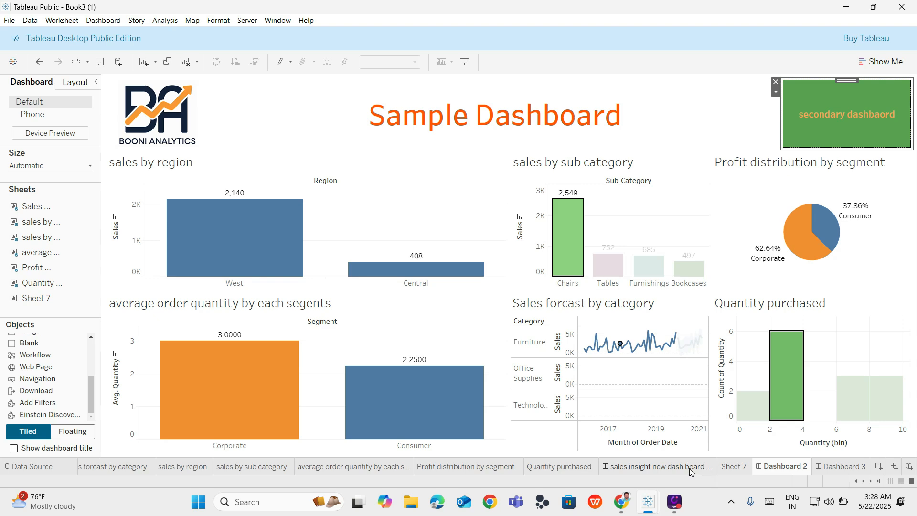
pyautogui.click(690, 472)
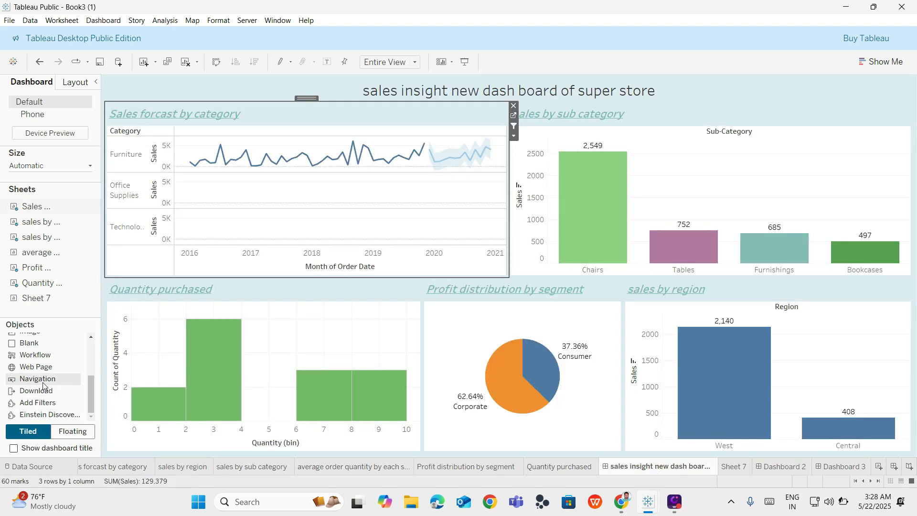
pyautogui.moveTo(43, 382)
pyautogui.mouseDown()
pyautogui.moveTo(571, 226)
pyautogui.moveTo(862, 105)
pyautogui.moveTo(863, 94)
pyautogui.moveTo(792, 84)
pyautogui.moveTo(538, 105)
pyautogui.moveTo(516, 88)
pyautogui.mouseUp()
pyautogui.moveTo(285, 84); pyautogui.dragTo(43, 433)
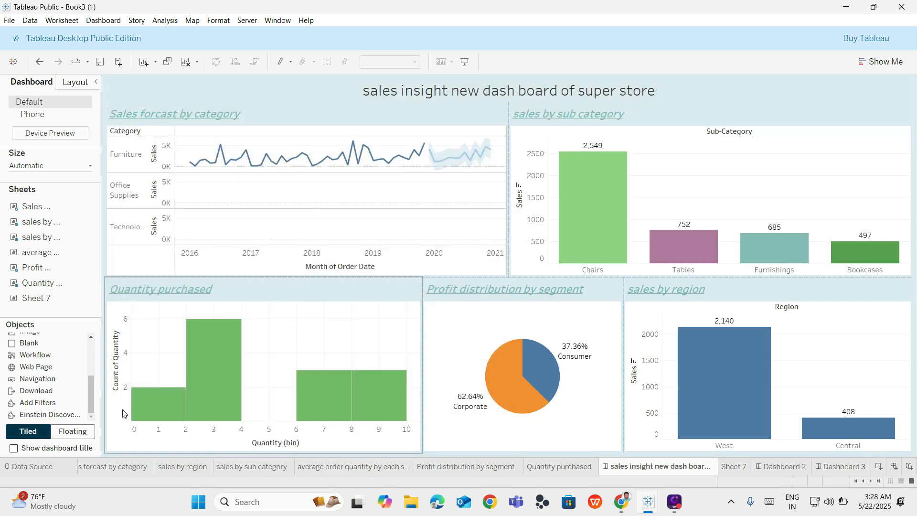
pyautogui.click(835, 469)
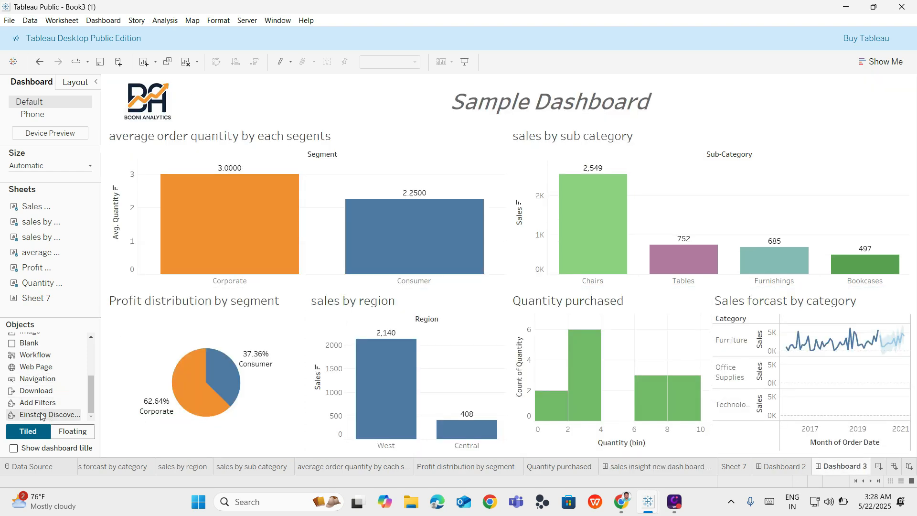
# Add a Navigation object to the right of the Sample Dashboard title and narrow it to a small button.
pyautogui.moveTo(33, 380)
pyautogui.mouseDown()
pyautogui.moveTo(274, 358)
pyautogui.moveTo(889, 97)
pyautogui.moveTo(837, 90)
pyautogui.moveTo(816, 105)
pyautogui.mouseUp()
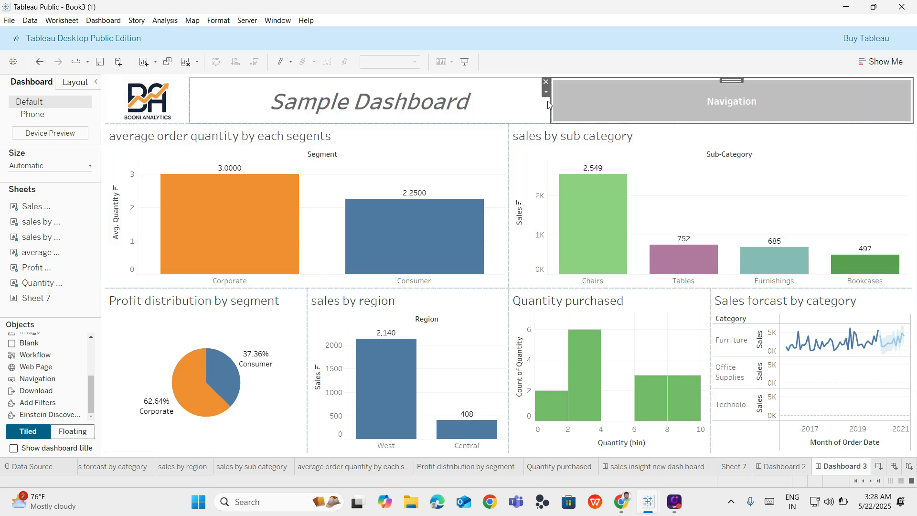
pyautogui.moveTo(550, 101); pyautogui.dragTo(845, 104)
pyautogui.click(852, 108)
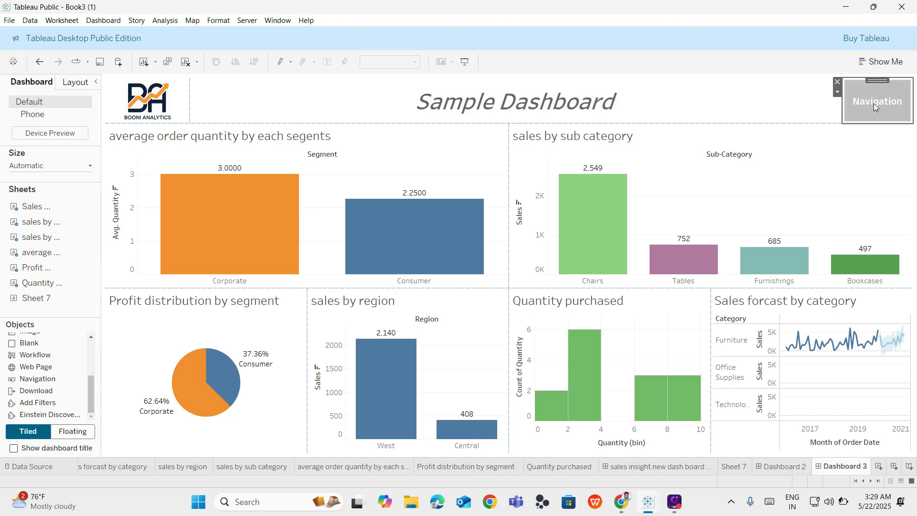
# Edit the Navigation button so it navigates to the sales insight new dash board of super store.
pyautogui.click(837, 92)
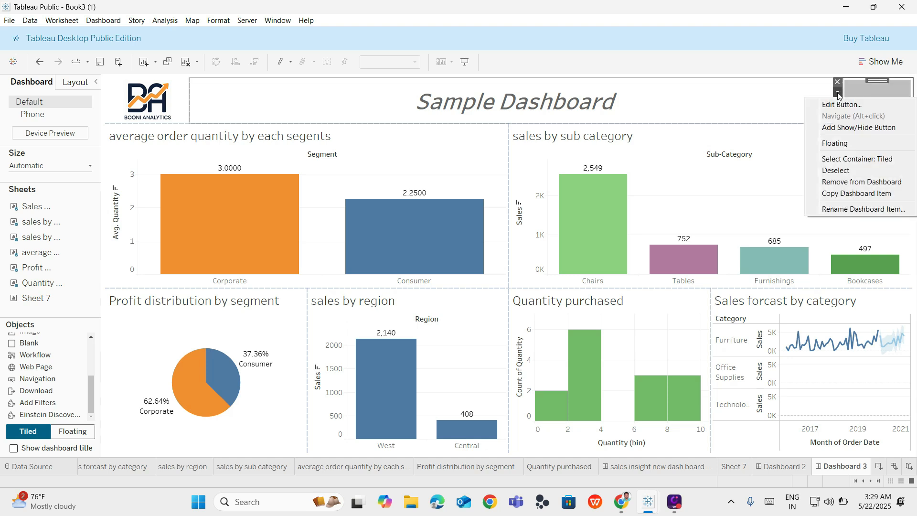
pyautogui.click(838, 105)
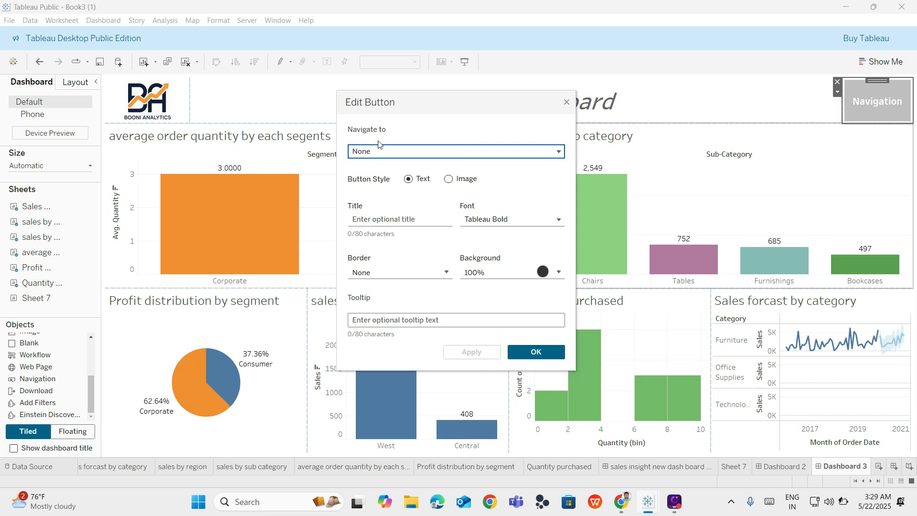
pyautogui.click(381, 151)
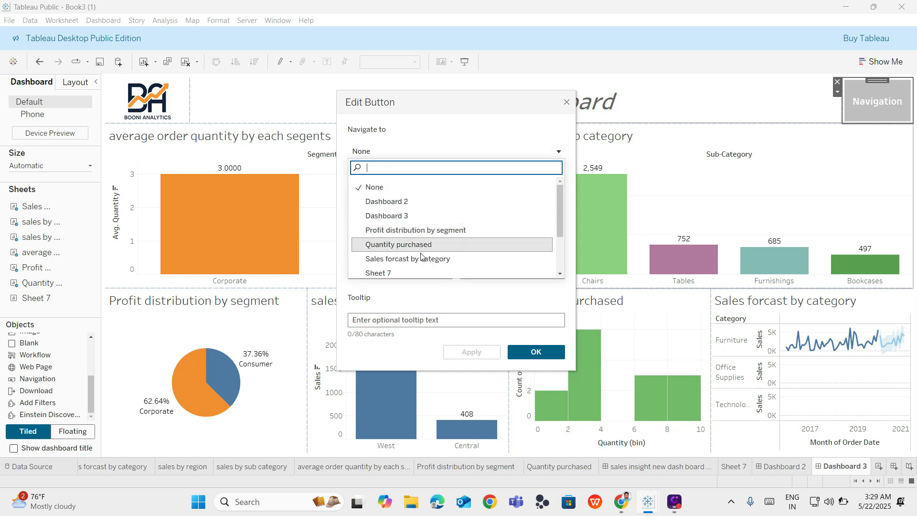
pyautogui.scroll(-2, 423, 258)
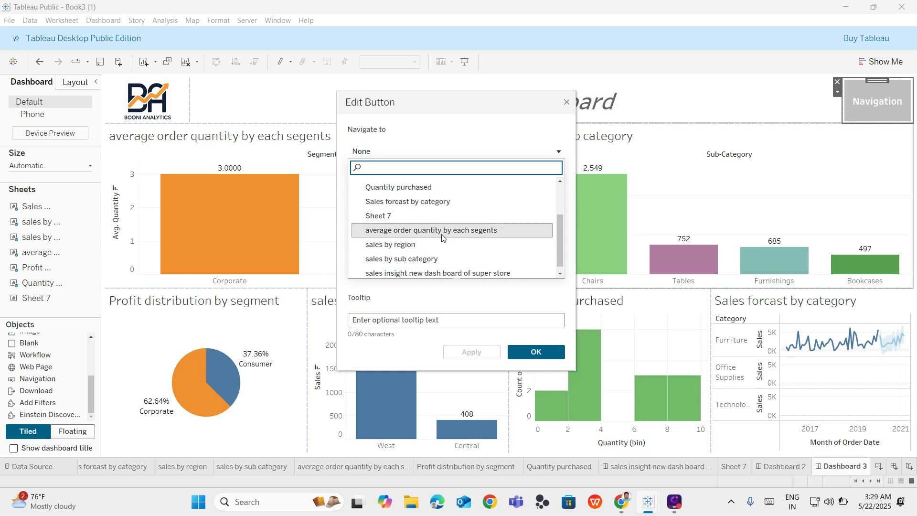
pyautogui.scroll(-1, 448, 248)
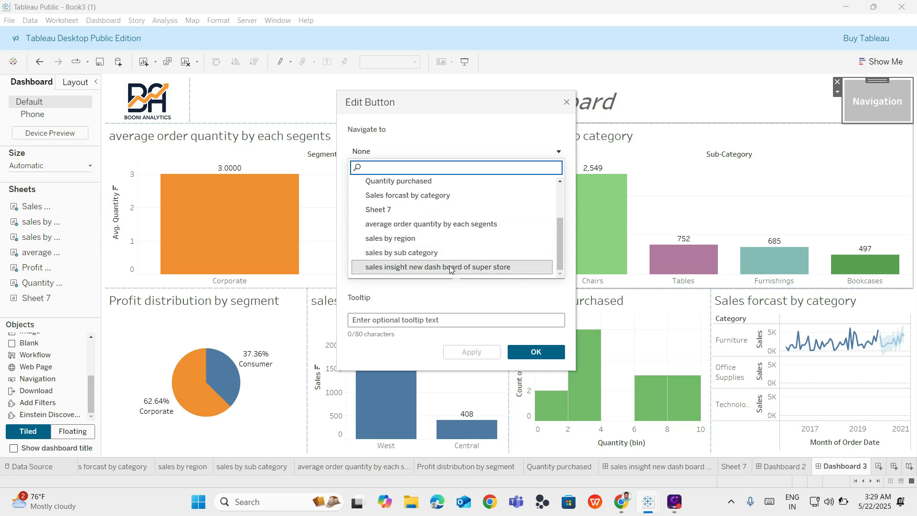
pyautogui.click(451, 268)
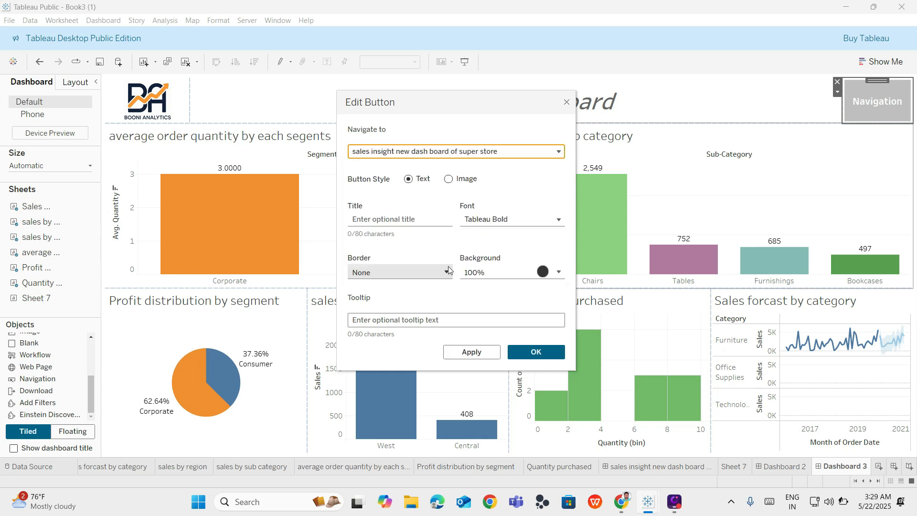
# Keep the button style as Text and set the button title to "secondary dashboard".
pyautogui.click(449, 178)
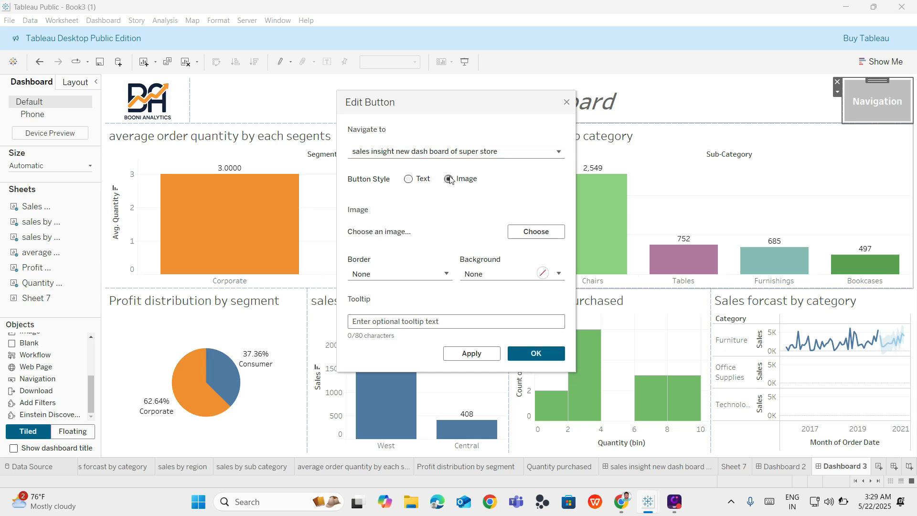
pyautogui.click(408, 181)
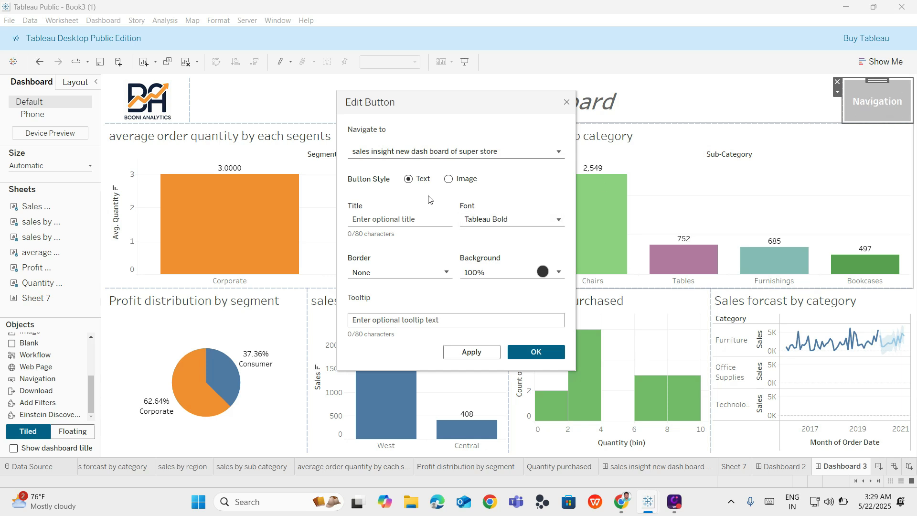
pyautogui.click(405, 220)
pyautogui.write('se')
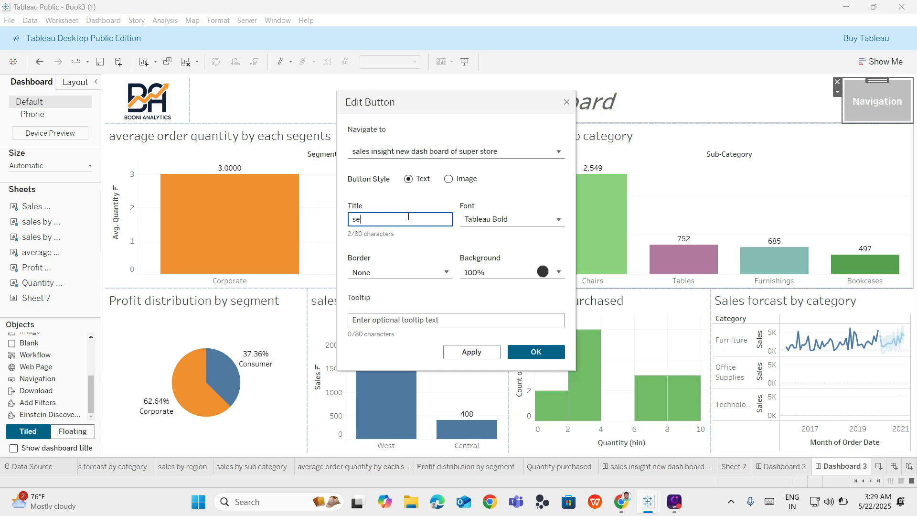
pyautogui.write('condary dashboard')
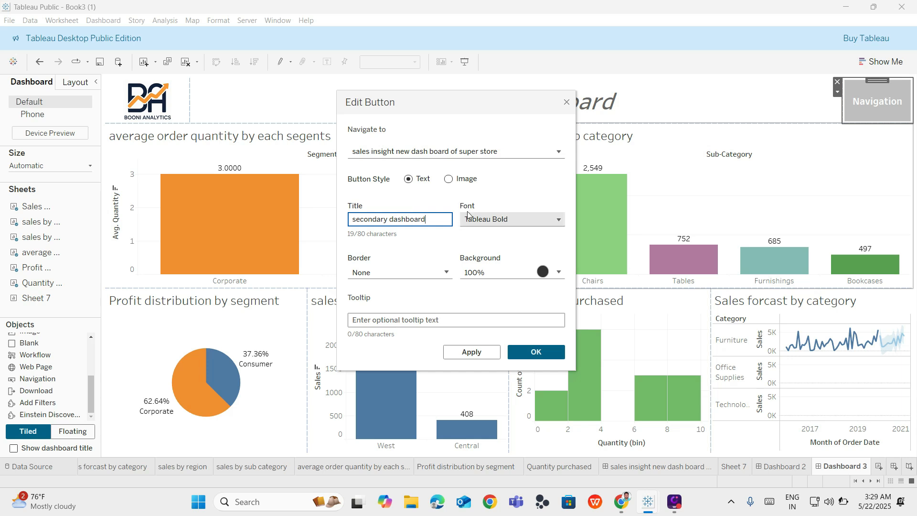
# Give the button an orange font, a dashed border and a teal background, and apply the changes.
pyautogui.click(484, 223)
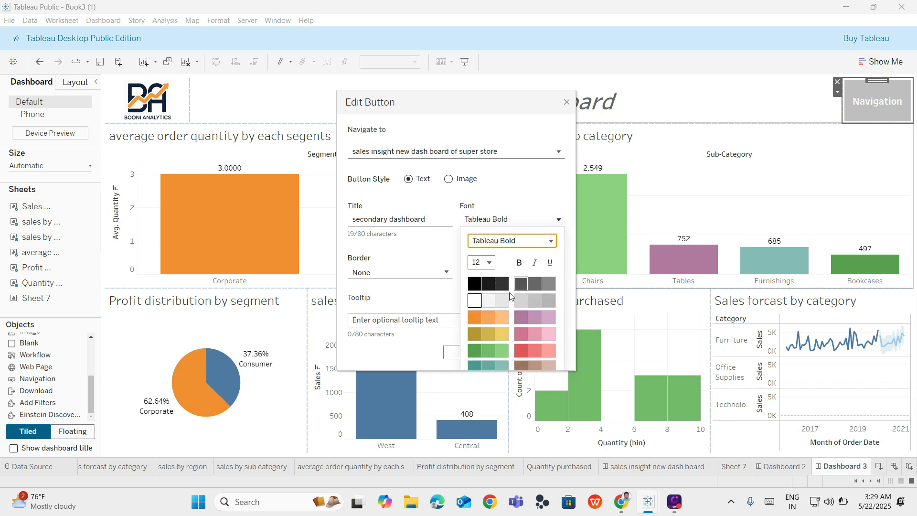
pyautogui.click(493, 322)
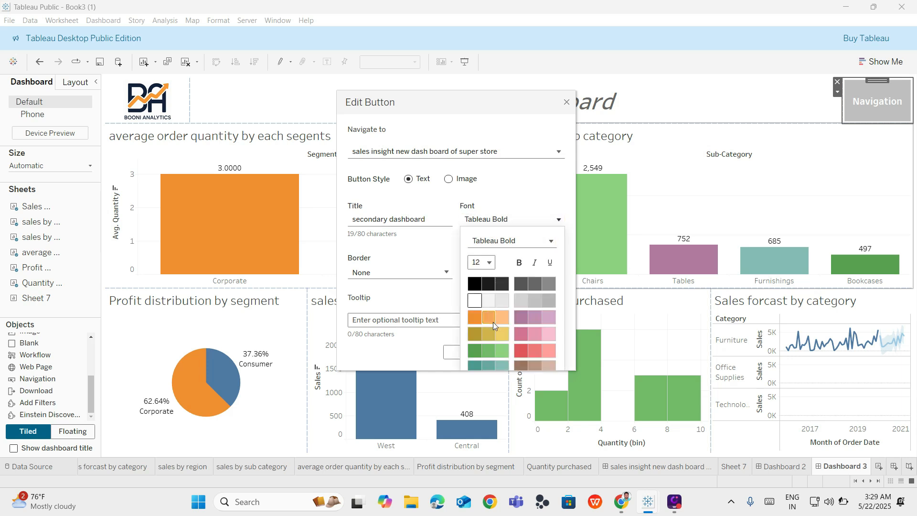
pyautogui.click(435, 273)
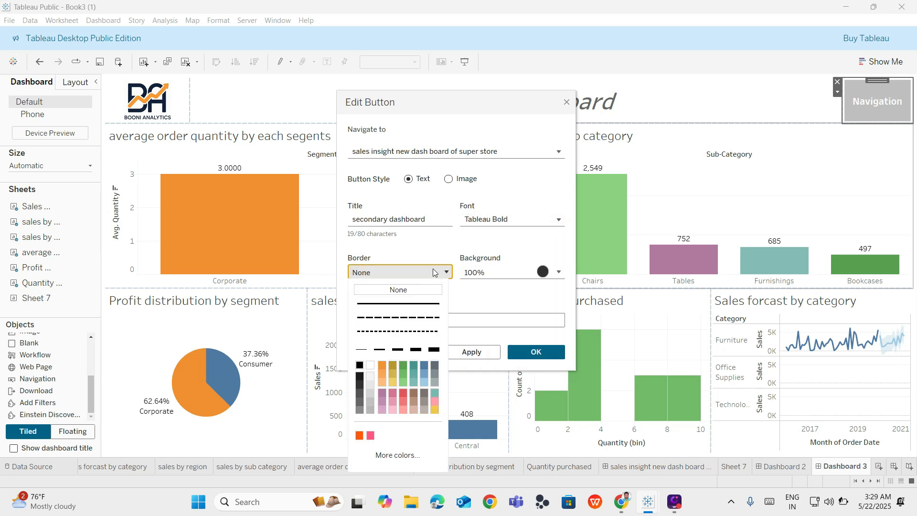
pyautogui.click(427, 317)
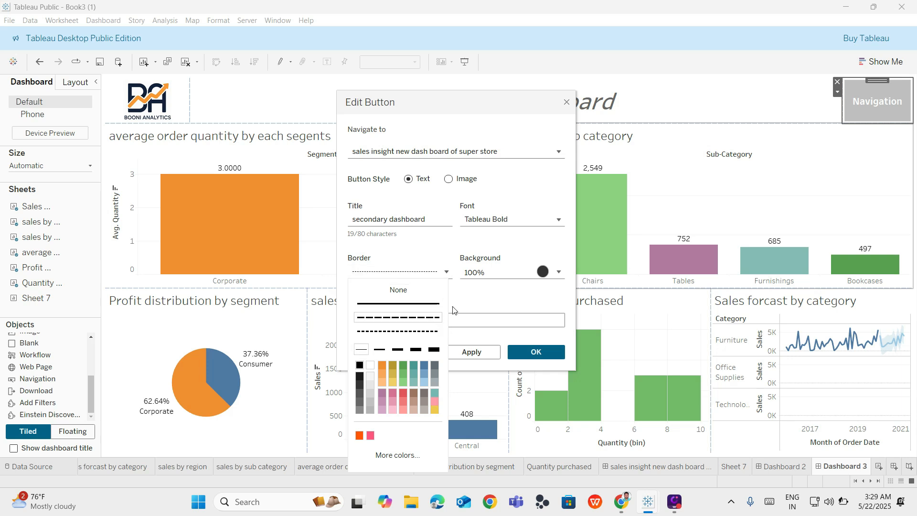
pyautogui.click(543, 277)
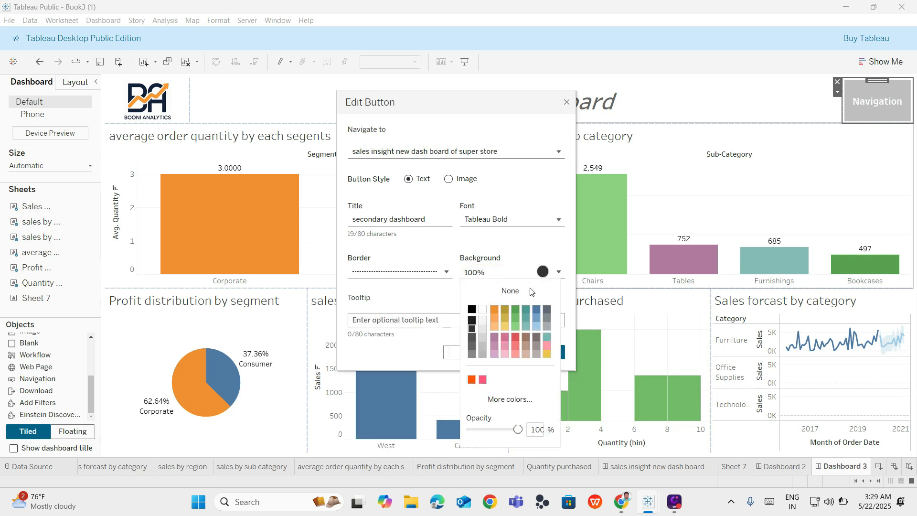
pyautogui.click(524, 317)
pyautogui.click(421, 346)
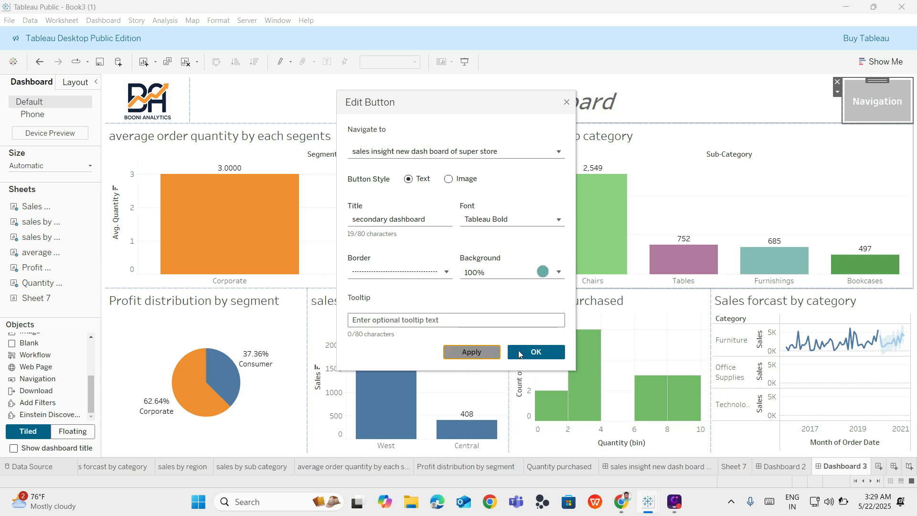
pyautogui.click(519, 352)
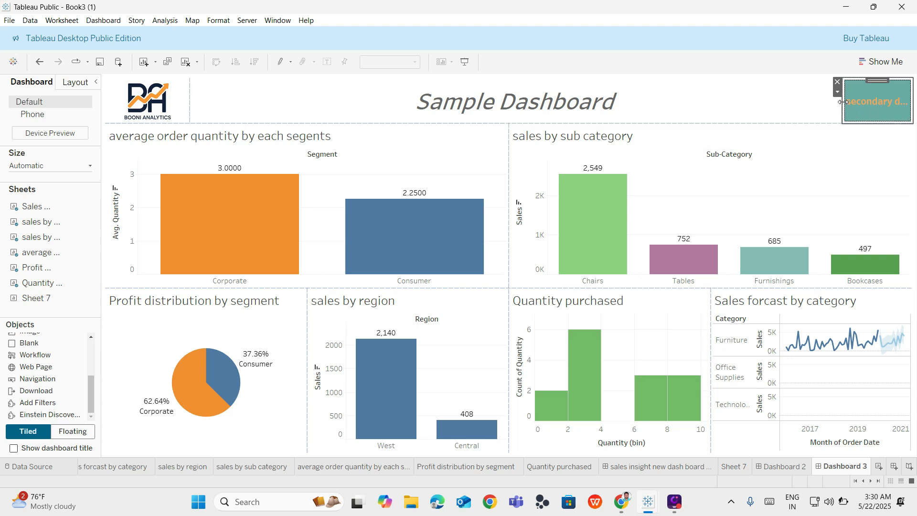
# Widen the secondary dashboard button to fit its full title and test its link, returning to Dashboard 3.
pyautogui.moveTo(843, 103); pyautogui.dragTo(774, 100)
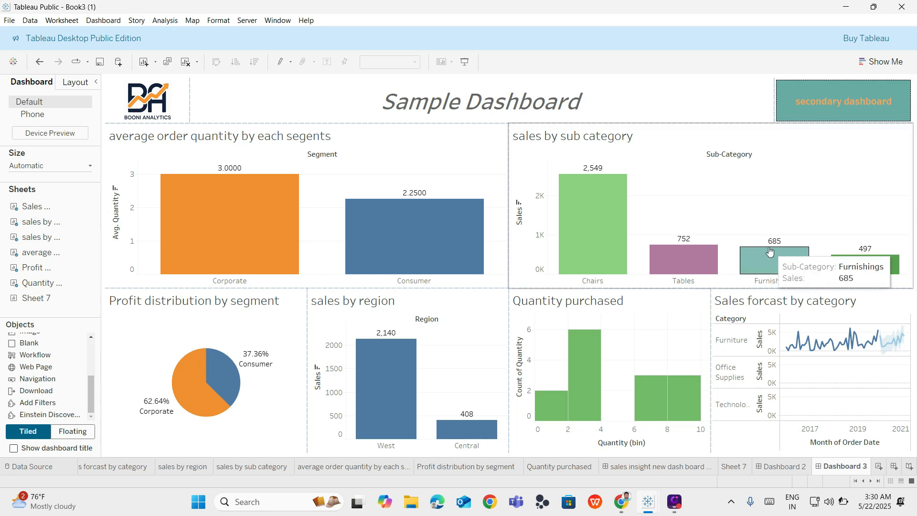
pyautogui.keyDown('alt'); pyautogui.click(844, 104); pyautogui.keyUp('alt')
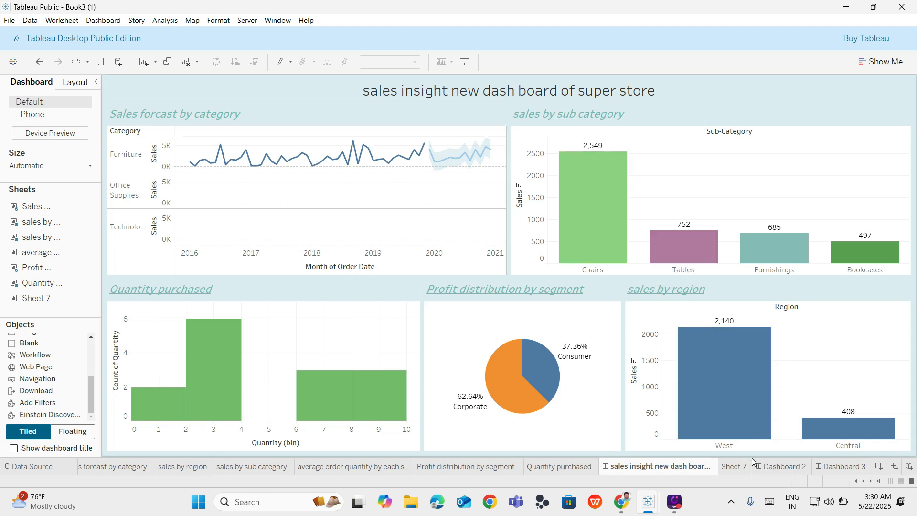
pyautogui.click(842, 466)
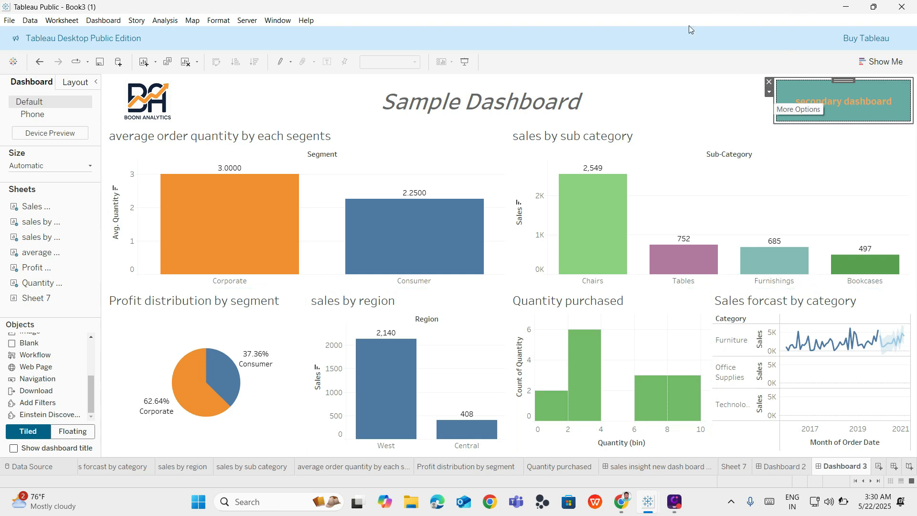
# Select marks in the average order quantity, profit distribution and sales by region charts to check whether they filter the other charts.
pyautogui.click(298, 183)
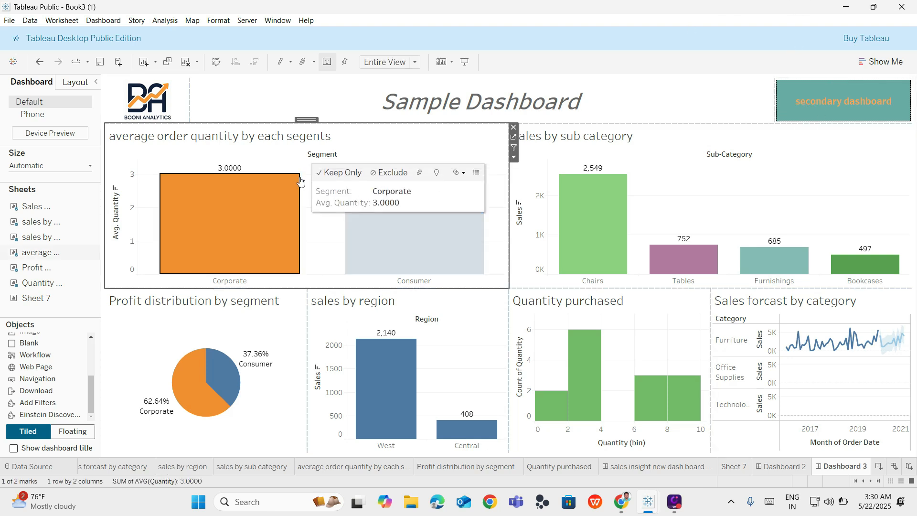
pyautogui.click(220, 200)
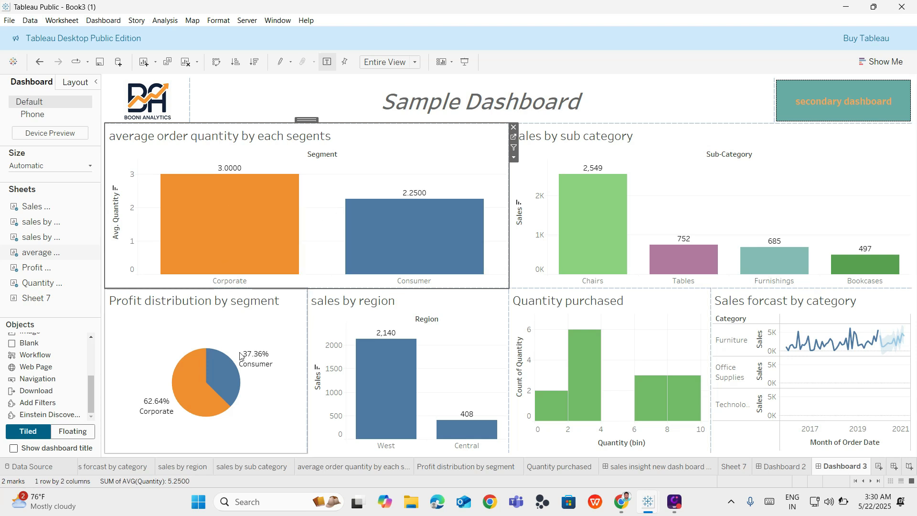
pyautogui.click(229, 370)
pyautogui.click(470, 323)
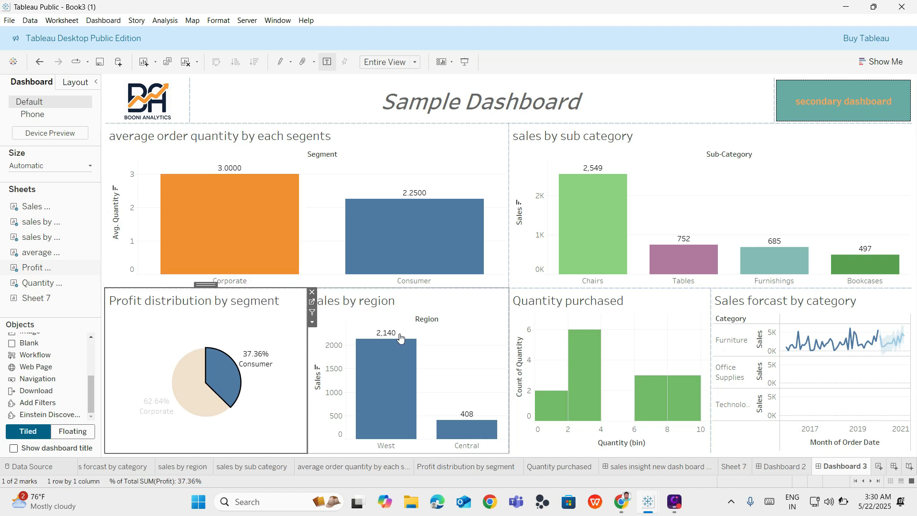
pyautogui.click(388, 363)
# Select Corporate in the average order quantity chart and use that chart, sales by sub category and Profit distribution by segment as filters.
pyautogui.click(296, 232)
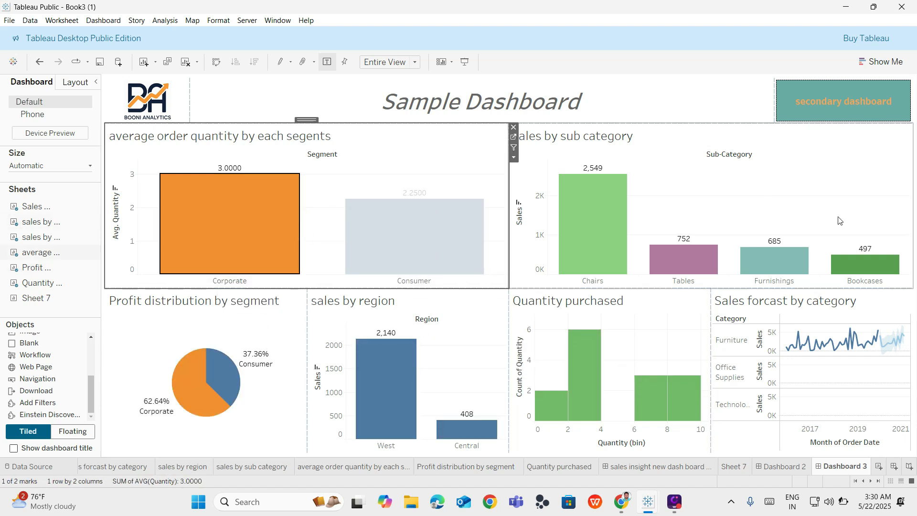
pyautogui.click(511, 148)
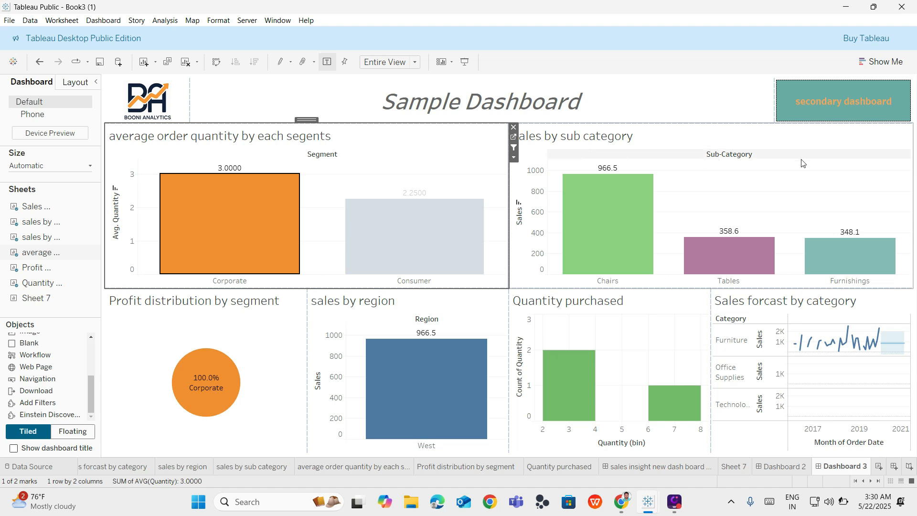
pyautogui.click(880, 180)
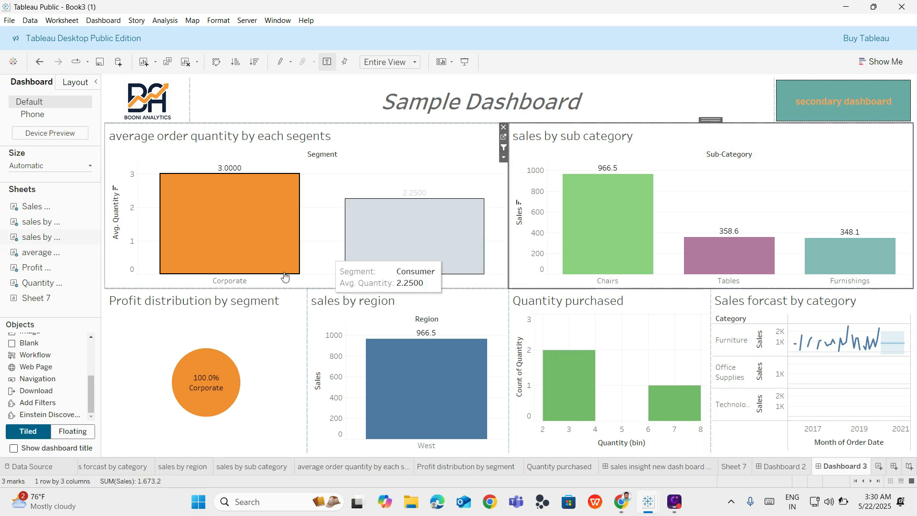
pyautogui.click(236, 339)
pyautogui.click(313, 313)
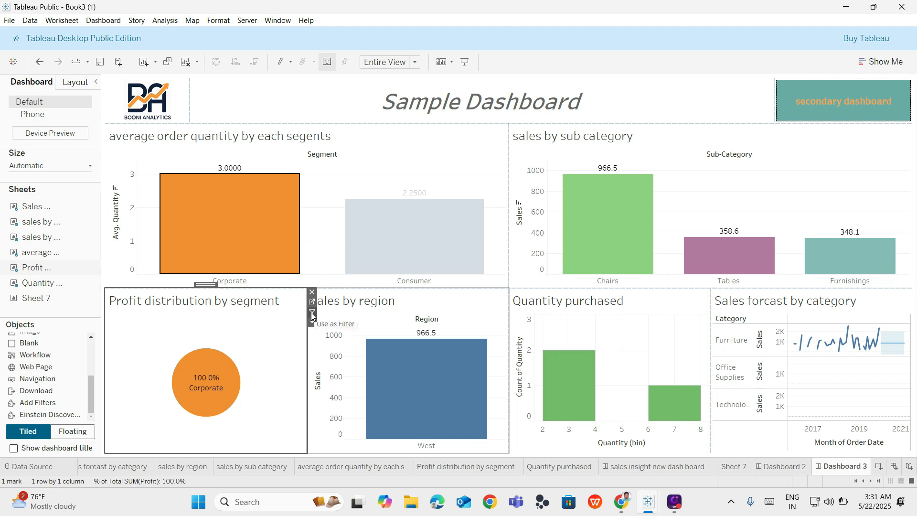
# Use the sales by region, Quantity purchased and Sales forcast by category charts as dashboard filters.
pyautogui.click(410, 370)
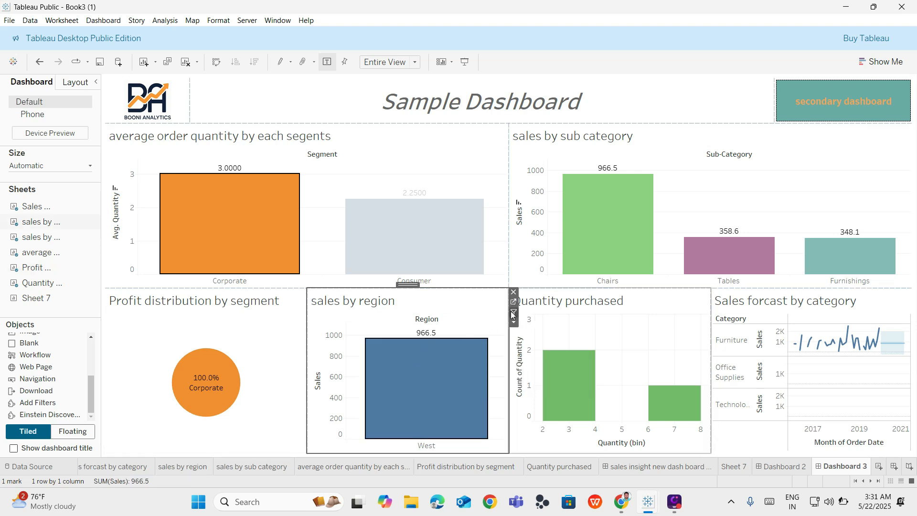
pyautogui.click(516, 317)
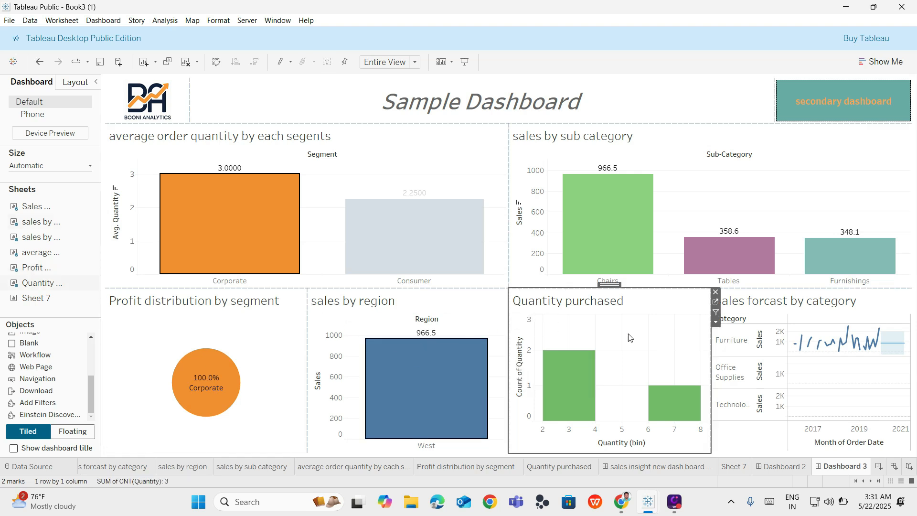
pyautogui.click(715, 312)
pyautogui.click(481, 333)
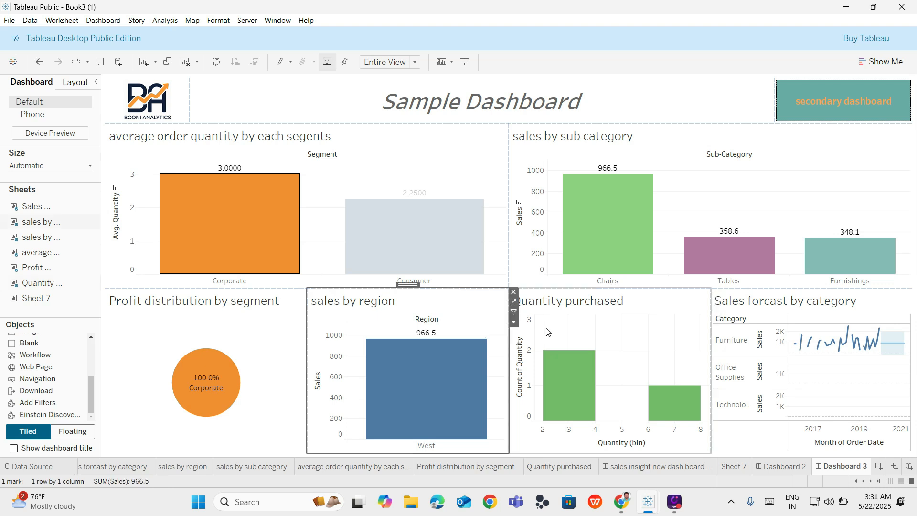
pyautogui.click(780, 342)
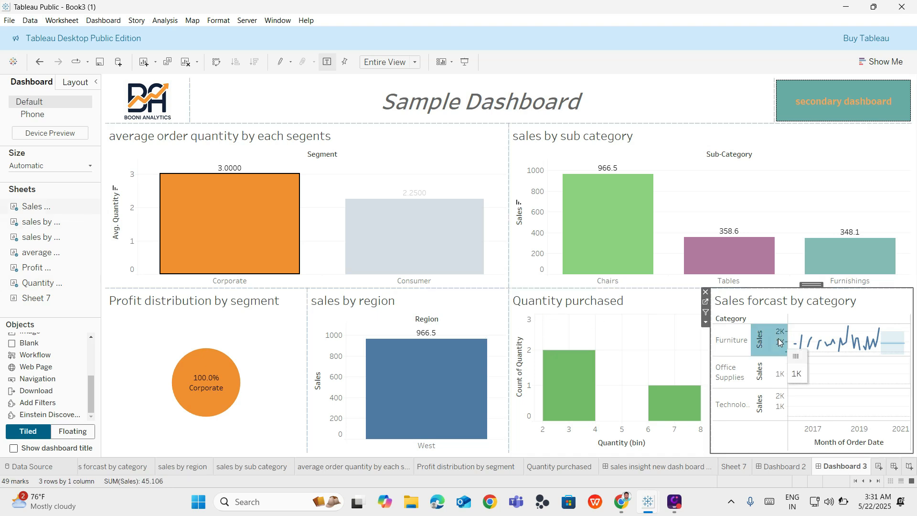
pyautogui.click(705, 312)
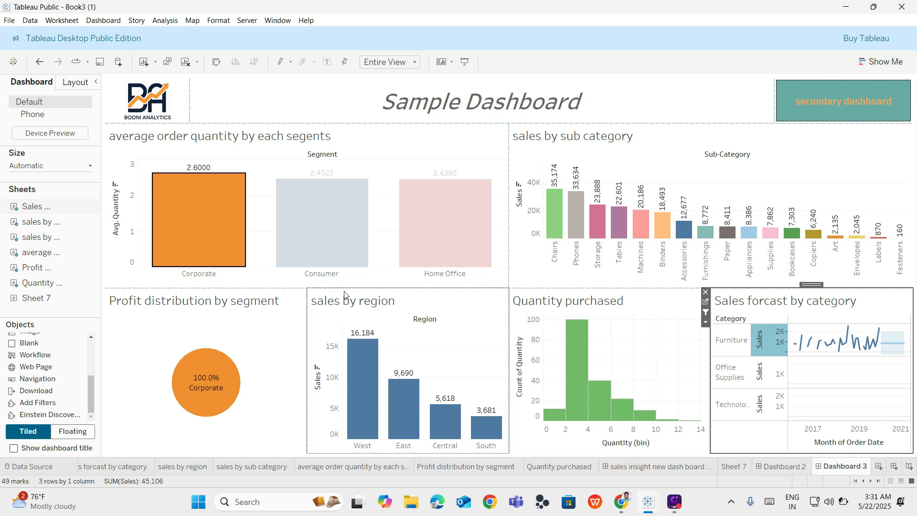
# Try to change the Sample Dashboard title's text color to green.
pyautogui.click(402, 104)
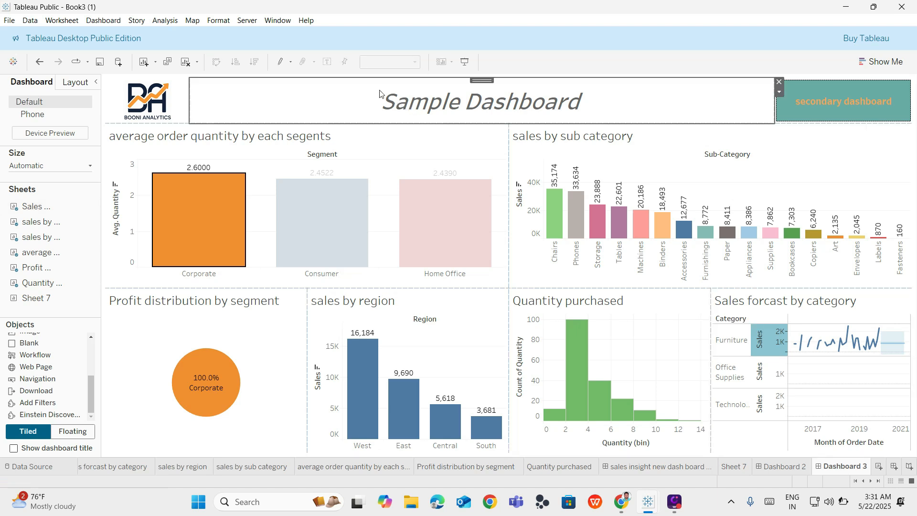
pyautogui.click(780, 91)
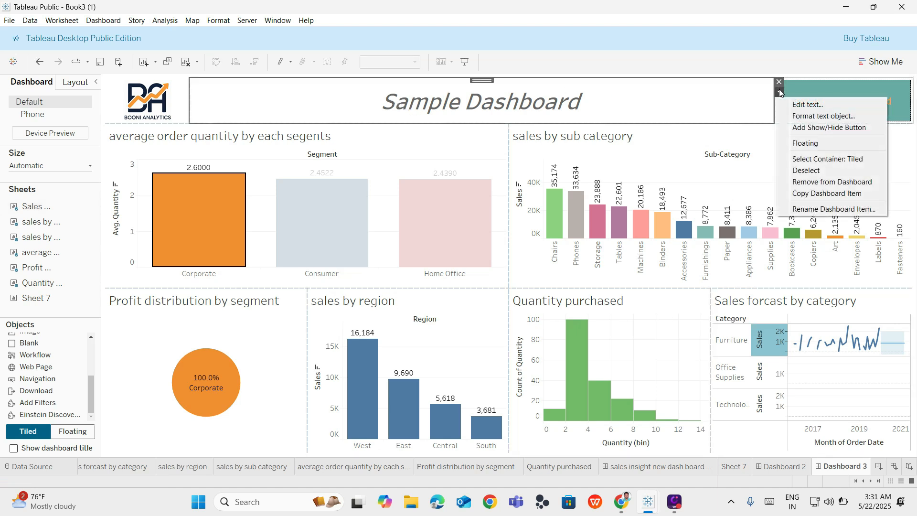
pyautogui.click(785, 103)
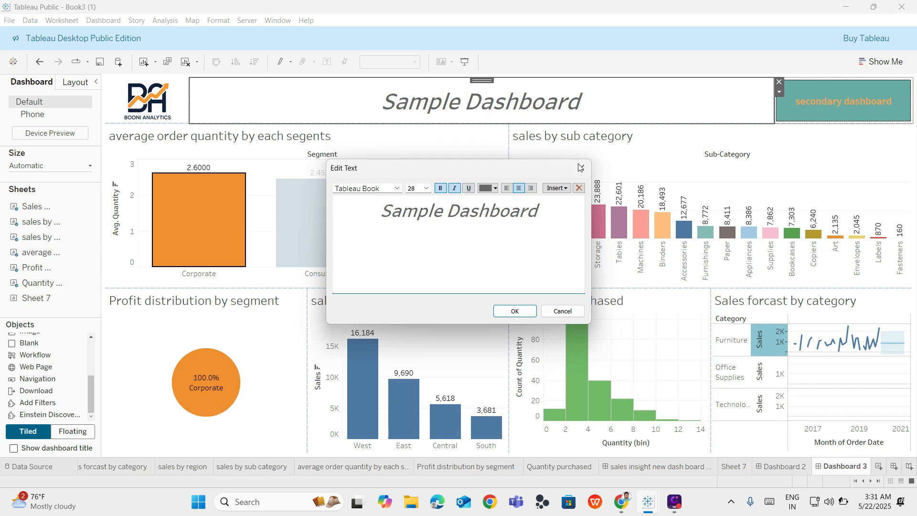
pyautogui.click(494, 189)
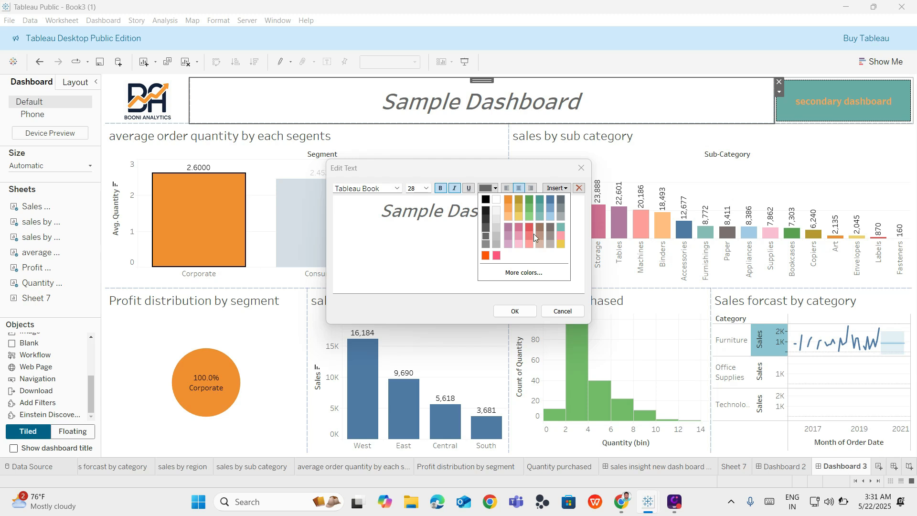
pyautogui.click(527, 198)
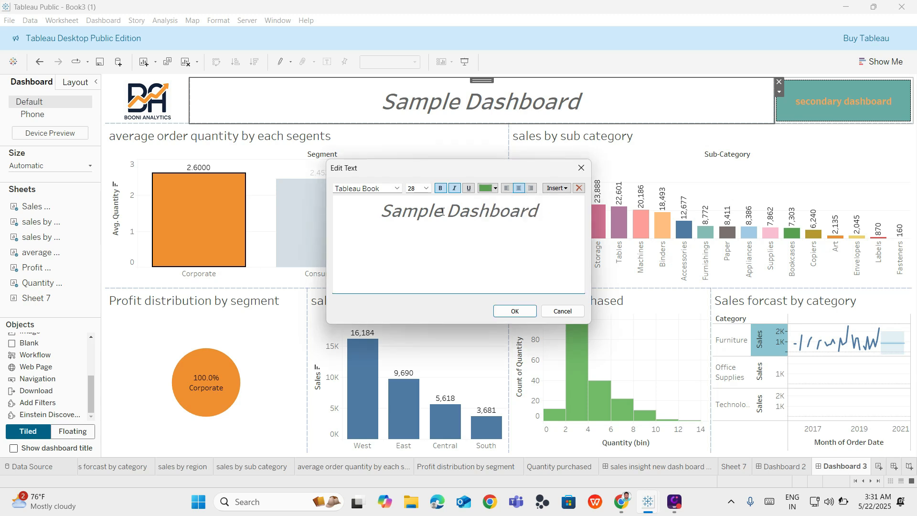
pyautogui.click(514, 311)
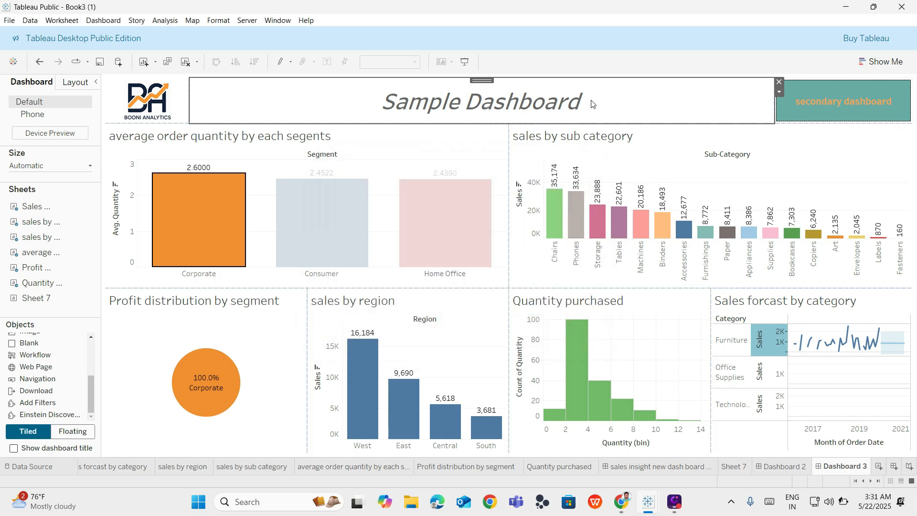
pyautogui.click(780, 93)
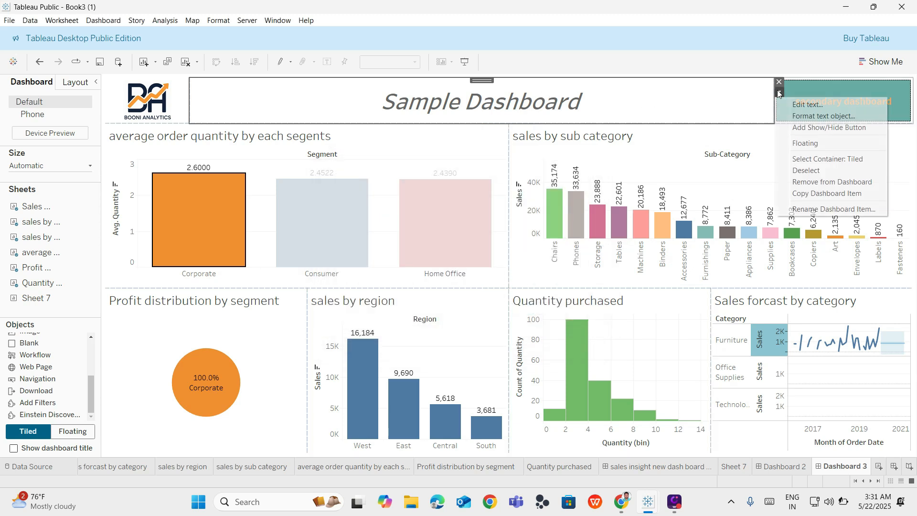
pyautogui.click(790, 119)
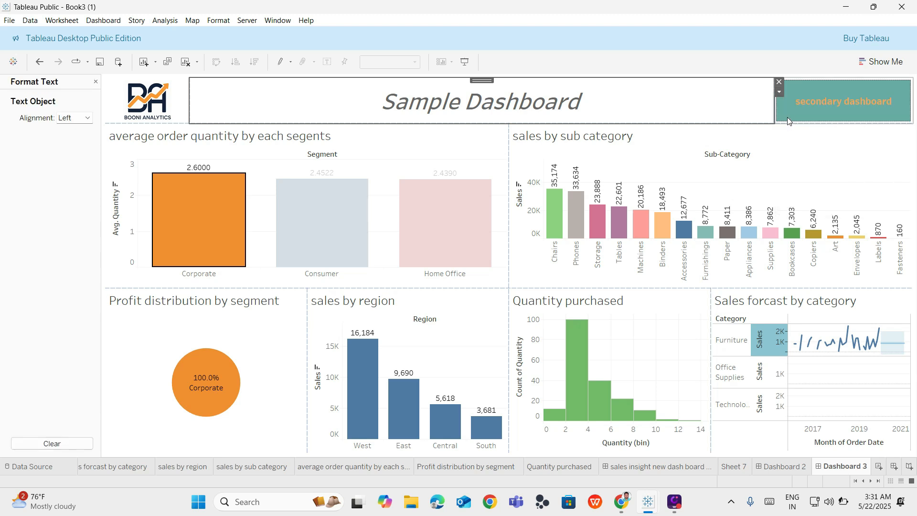
pyautogui.click(95, 81)
# Set the color of the entire Sample Dashboard title text to pink.
pyautogui.click(779, 92)
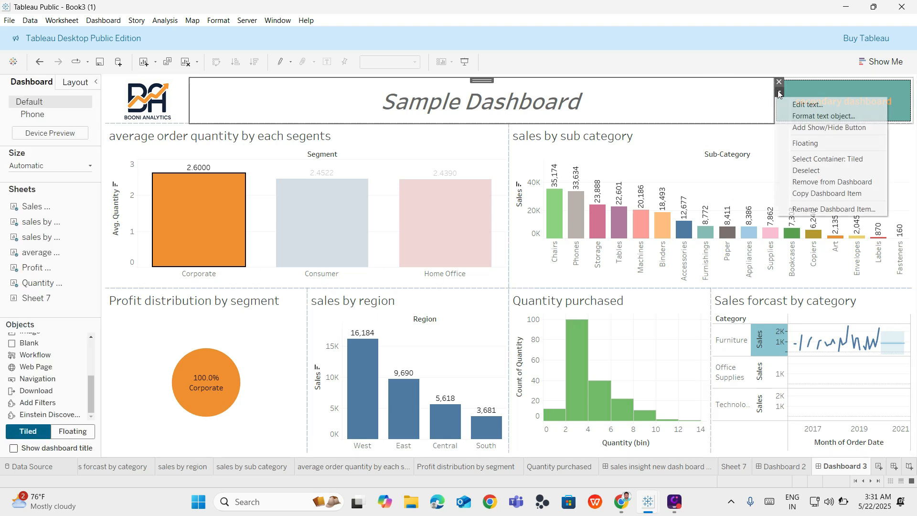
pyautogui.click(824, 105)
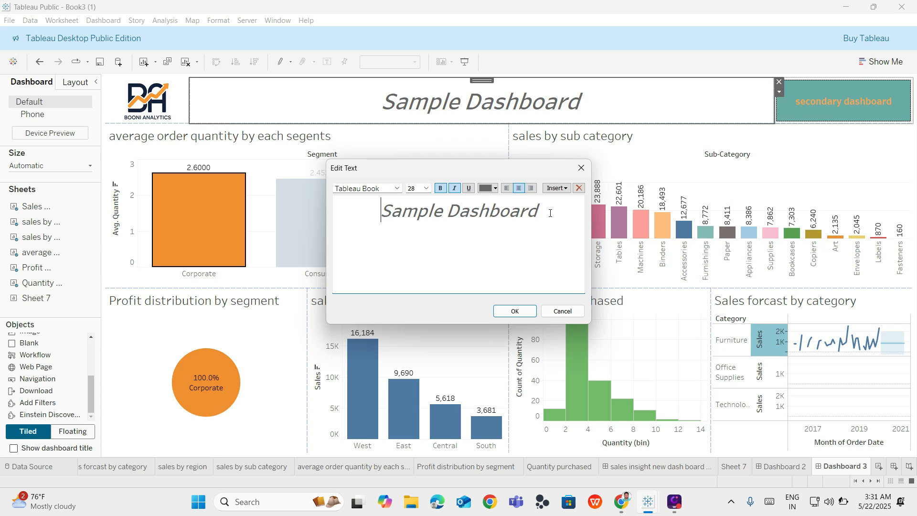
pyautogui.moveTo(551, 213); pyautogui.dragTo(368, 213)
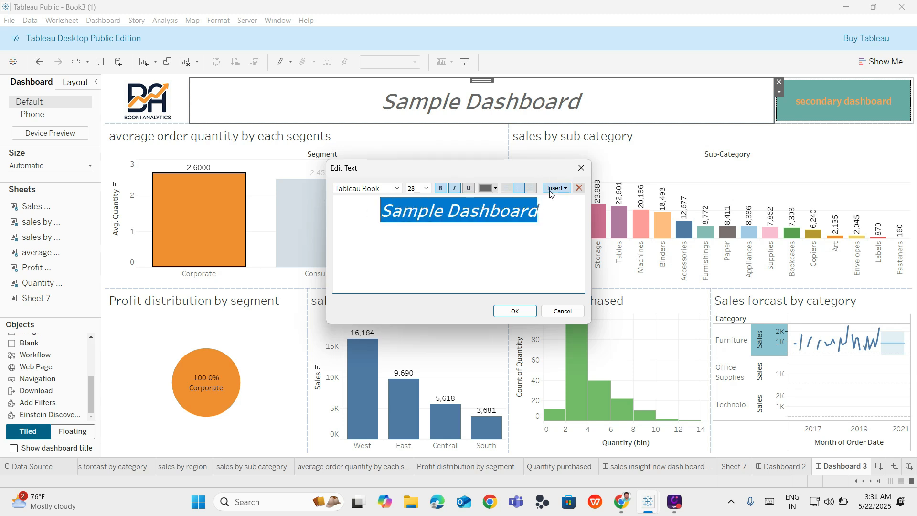
pyautogui.click(496, 188)
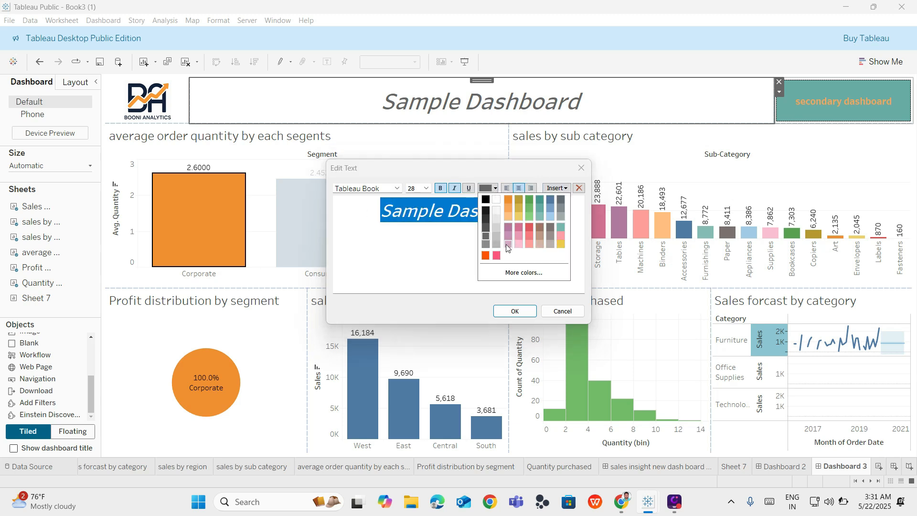
pyautogui.click(497, 256)
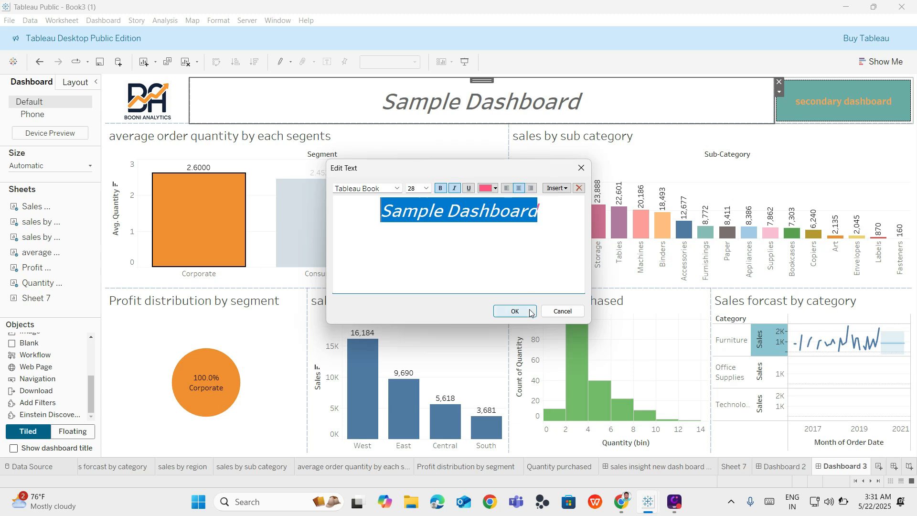
pyautogui.click(515, 311)
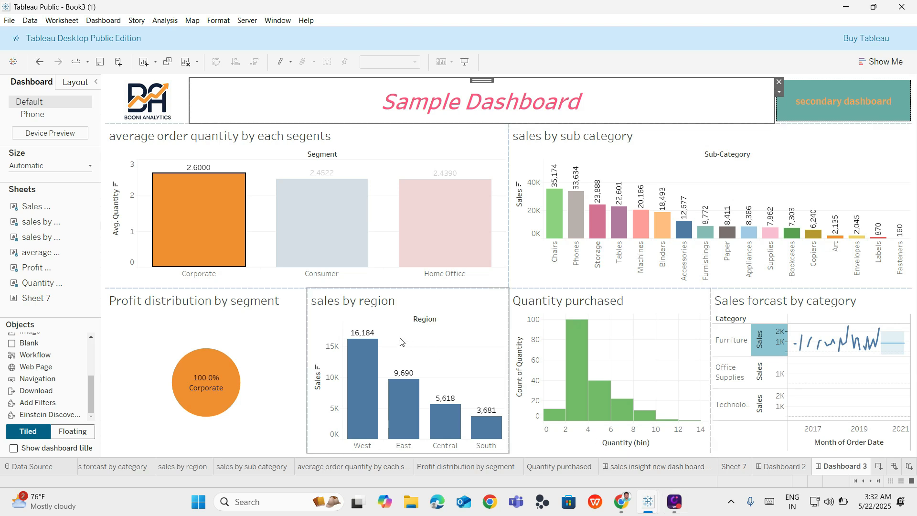
# Filter the dashboard by Consumer in the average order quantity chart and by quantity bin 4 in the Quantity purchased chart.
pyautogui.click(314, 206)
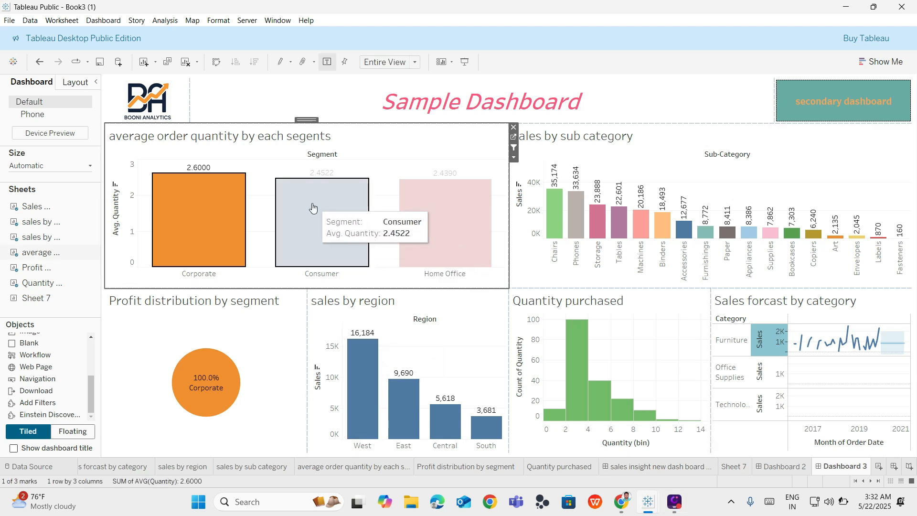
pyautogui.click(313, 206)
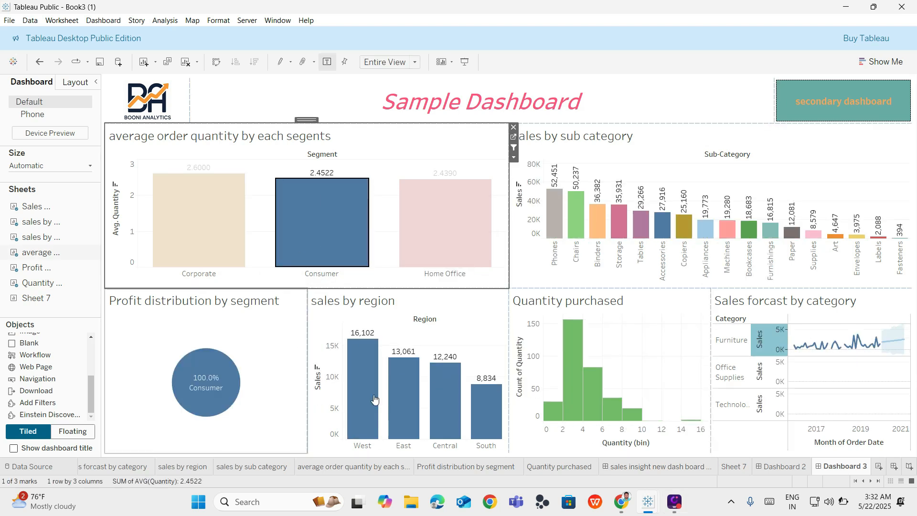
pyautogui.click(628, 380)
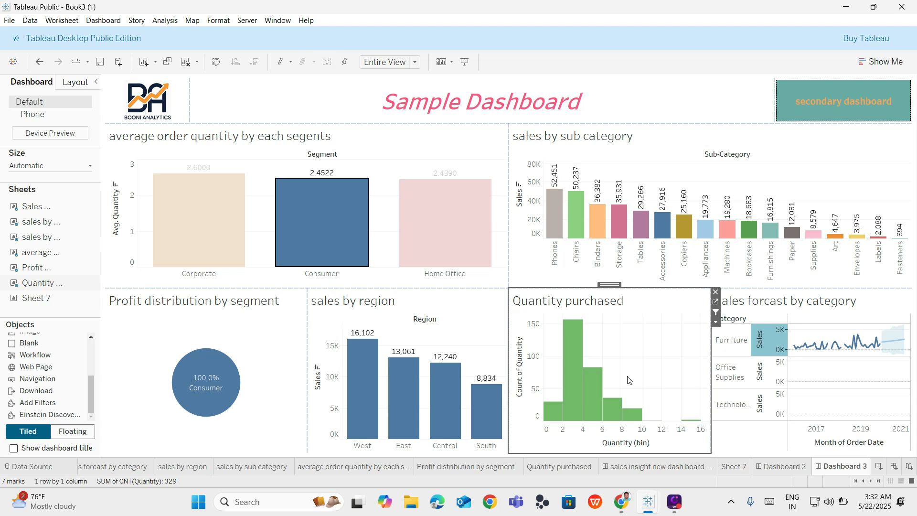
pyautogui.moveTo(592, 384)
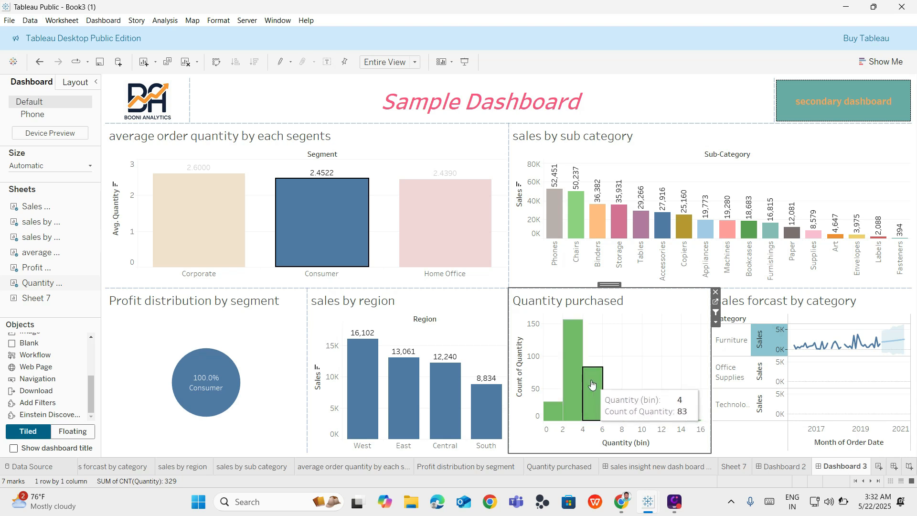
pyautogui.click(591, 383)
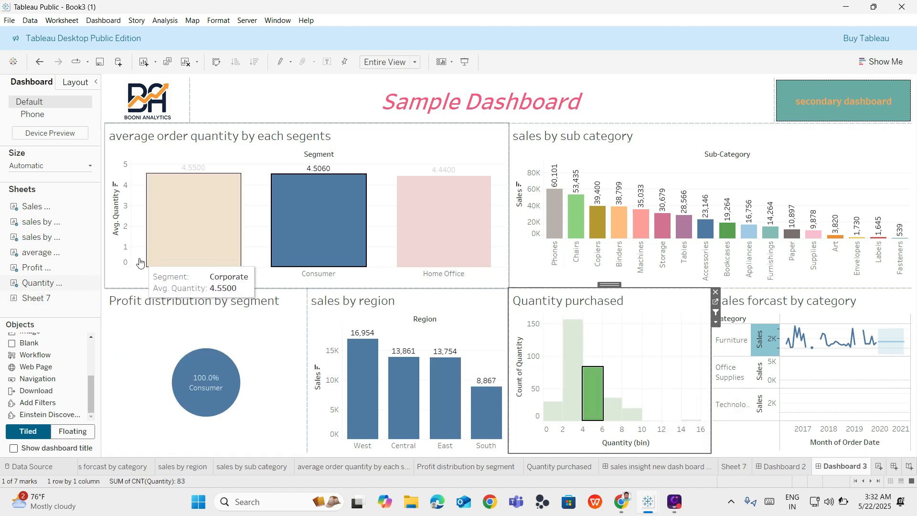
pyautogui.moveTo(36, 297); pyautogui.dragTo(40, 371)
pyautogui.scroll(3, 40, 369)
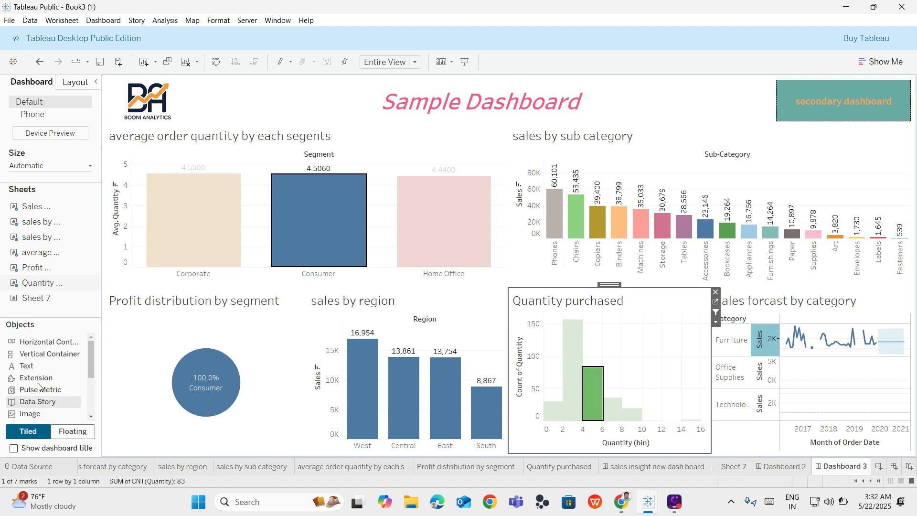
pyautogui.scroll(-2, 42, 367)
pyautogui.scroll(-2, 42, 366)
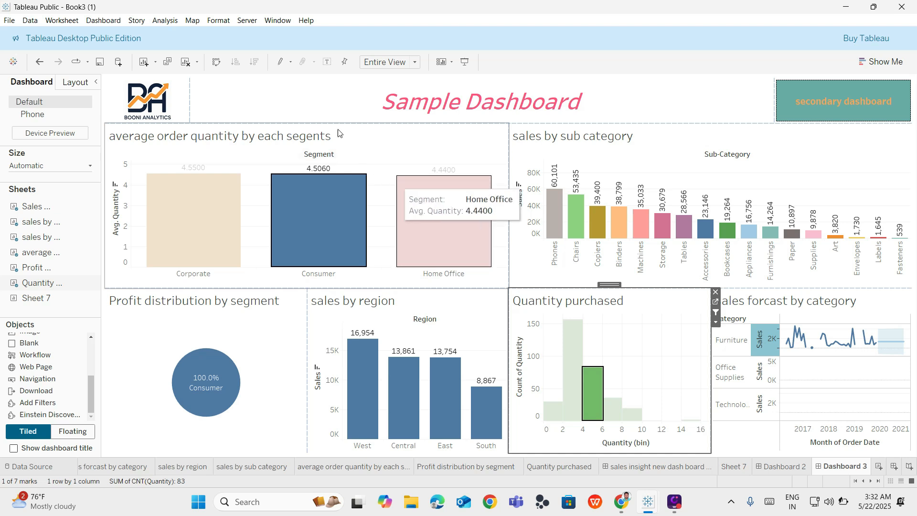
# View the Tableau Public save sign-in and the local Save As dialog for the workbook, closing each without saving.
pyautogui.click(8, 21)
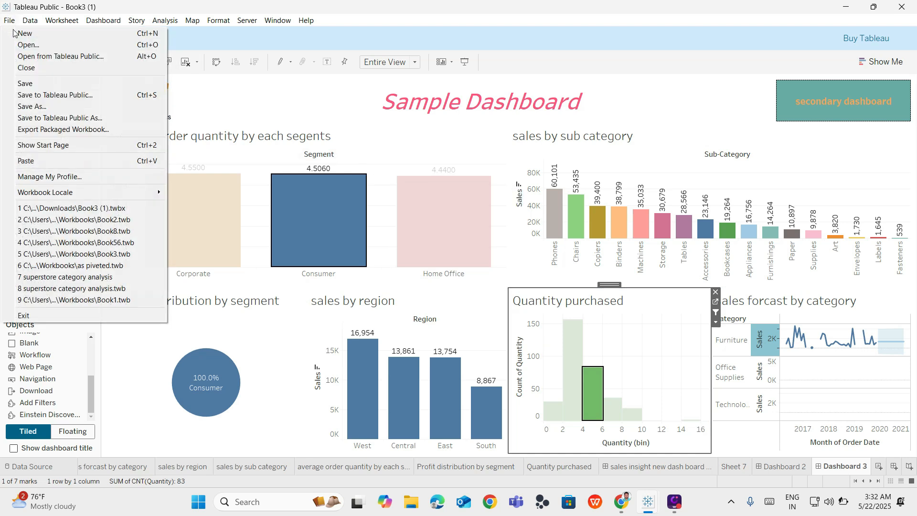
pyautogui.click(39, 122)
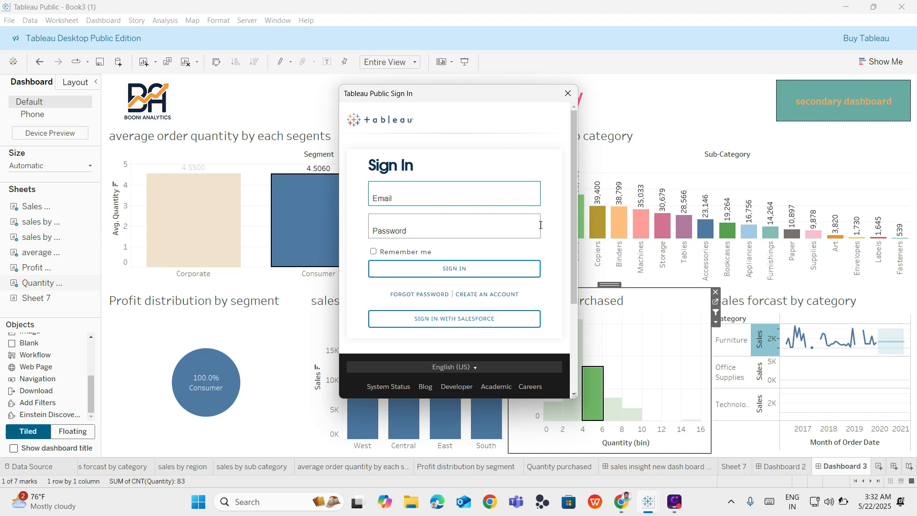
pyautogui.click(568, 94)
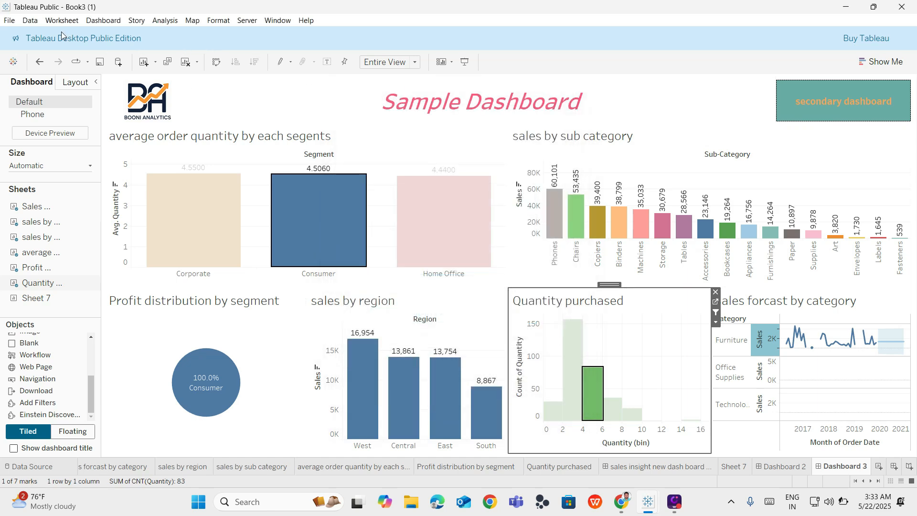
pyautogui.click(9, 21)
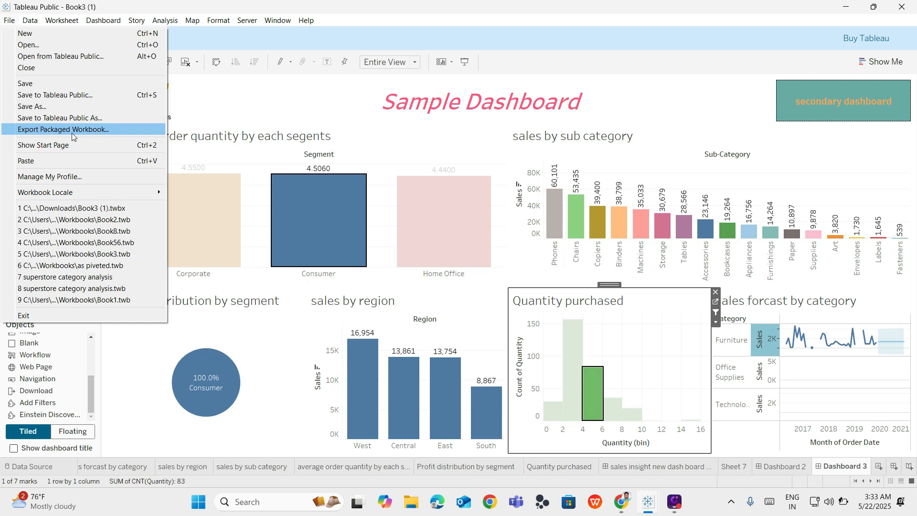
pyautogui.click(87, 110)
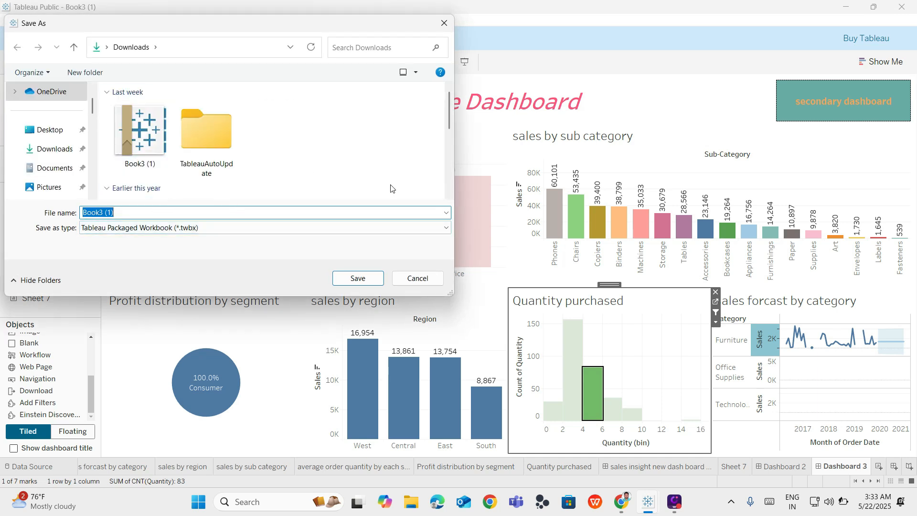
pyautogui.click(444, 23)
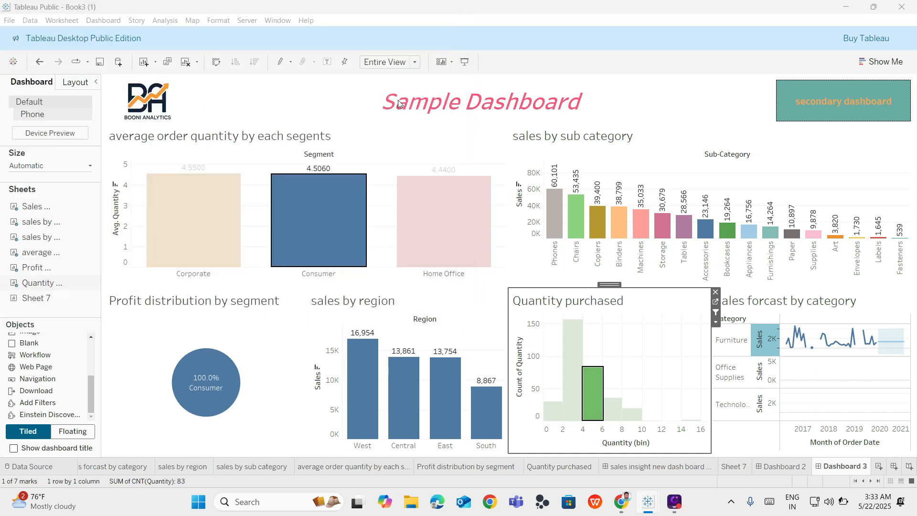